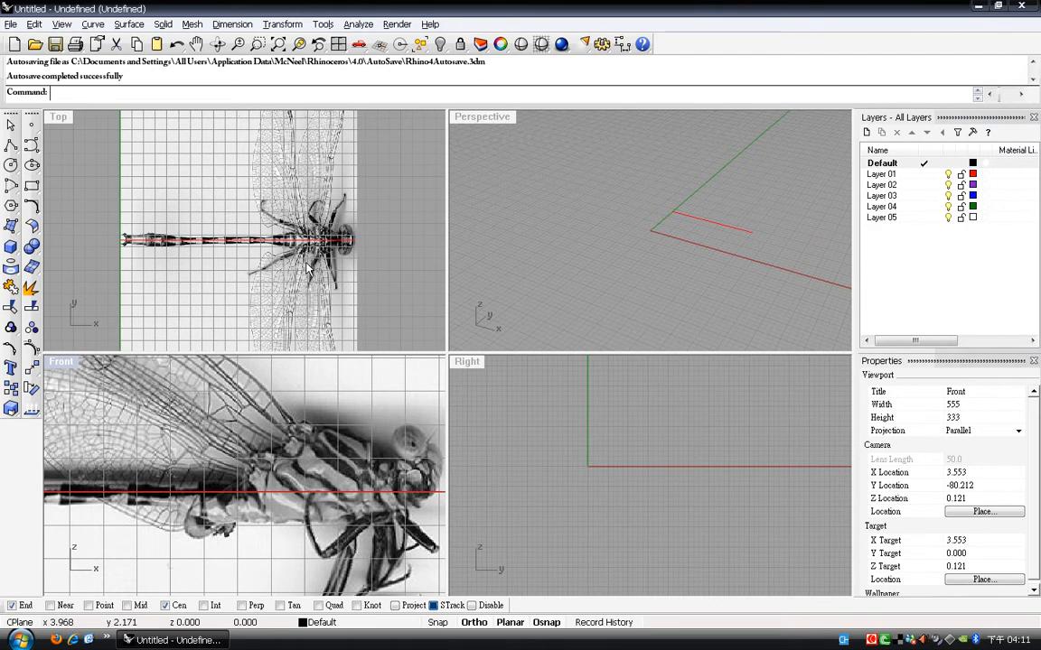
# Make Layer 01 the current layer.
pyautogui.scroll(-3, 215, 220)
pyautogui.scroll(12, 328, 224)
pyautogui.scroll(-4, 366, 249)
pyautogui.scroll(-5, 330, 226)
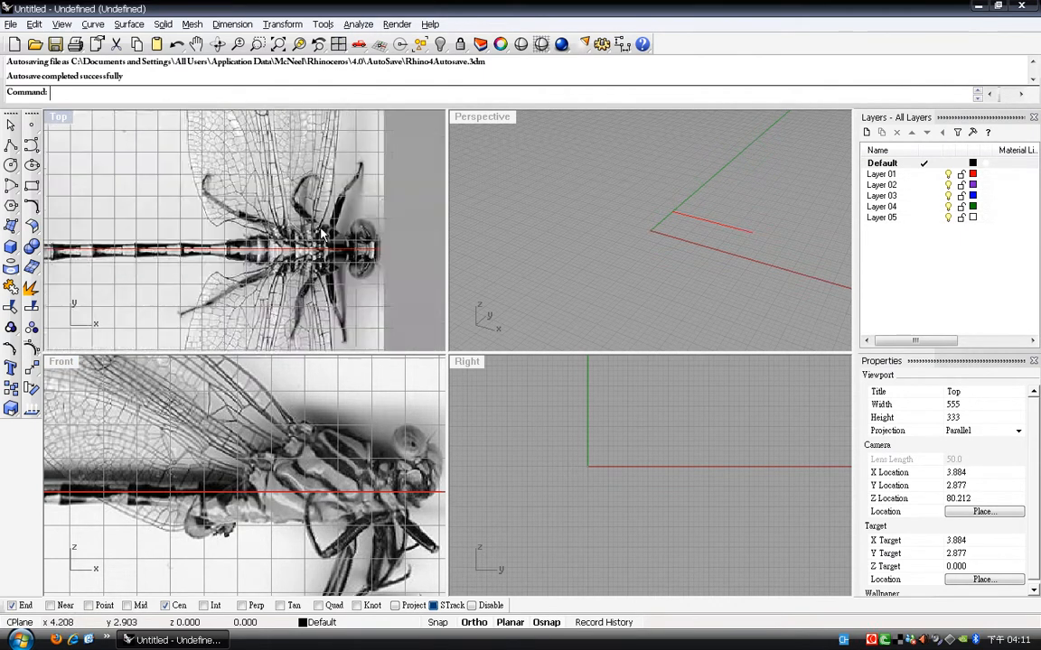
pyautogui.scroll(3, 105, 257)
pyautogui.scroll(-2, 104, 258)
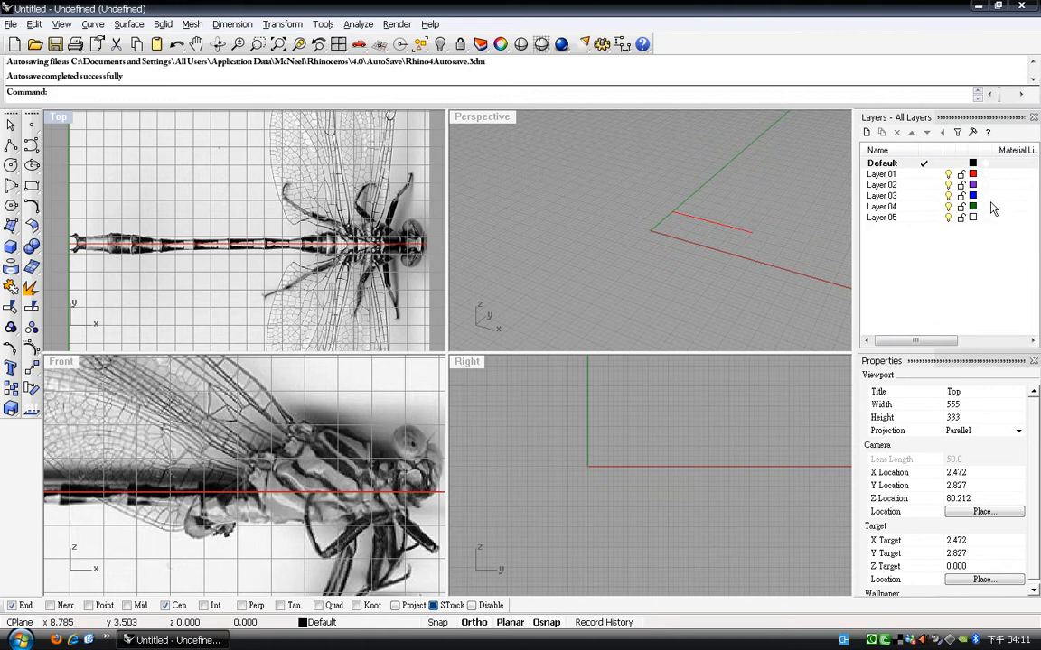
pyautogui.click(921, 175)
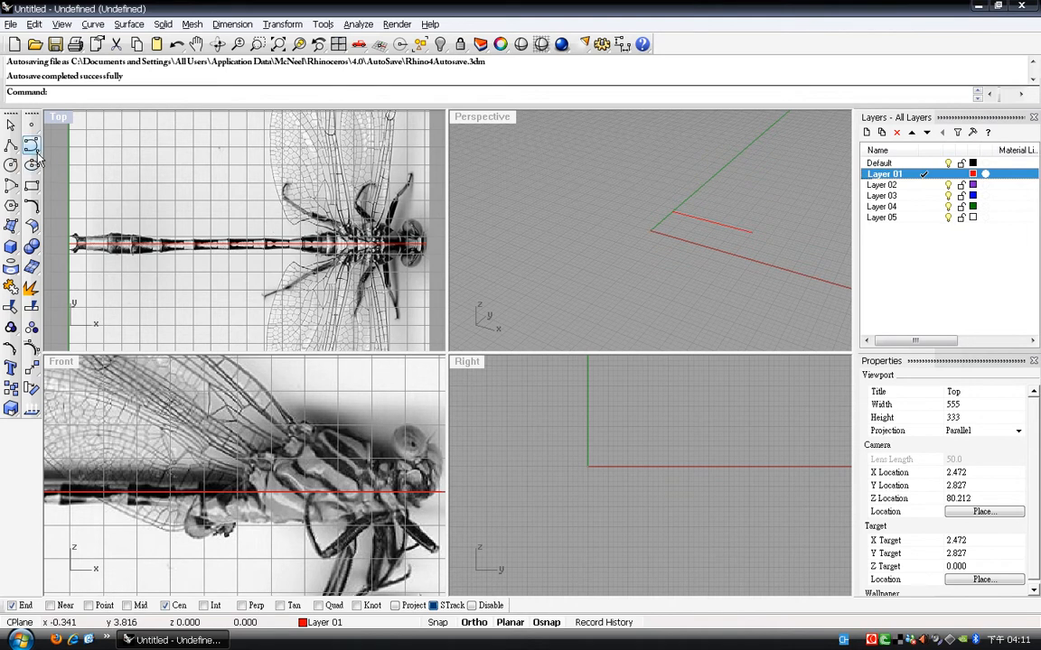
# Start a control point curve and maximize the Top viewport with the dragonfly's thorax and head in close view.
pyautogui.click(31, 145)
pyautogui.press('Escape')
pyautogui.click(31, 144)
pyautogui.doubleClick(56, 116)
pyautogui.scroll(-3, 348, 285)
pyautogui.scroll(5, 522, 338)
pyautogui.scroll(3, 522, 339)
pyautogui.scroll(-4, 542, 340)
pyautogui.scroll(6, 586, 341)
pyautogui.scroll(-3, 586, 341)
pyautogui.scroll(-2, 601, 271)
pyautogui.scroll(5, 651, 310)
pyautogui.scroll(-5, 650, 310)
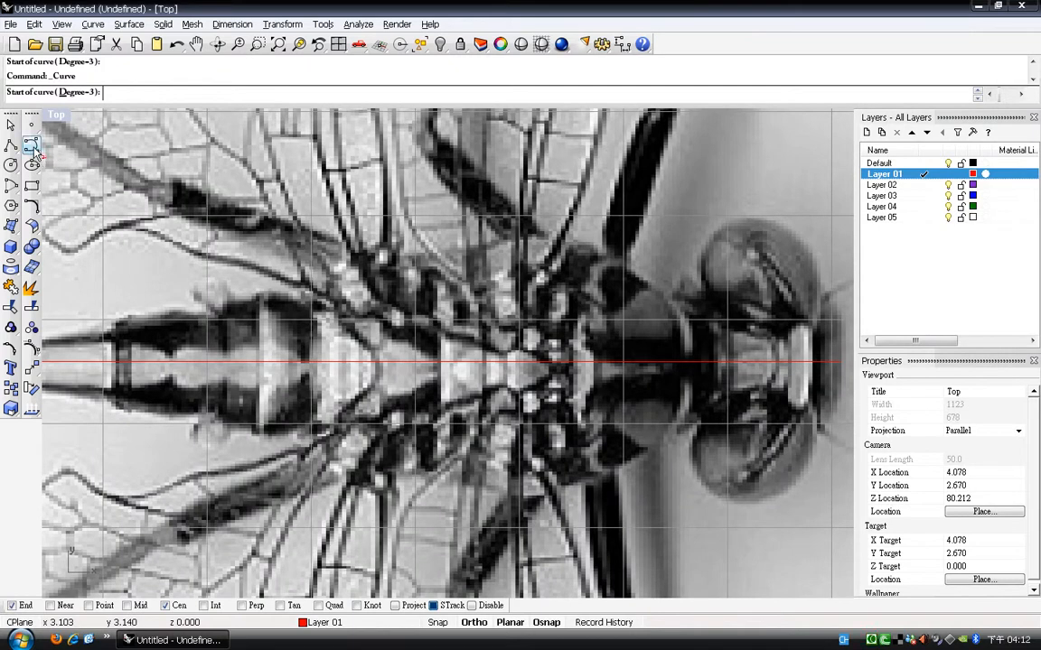
pyautogui.scroll(5, 675, 312)
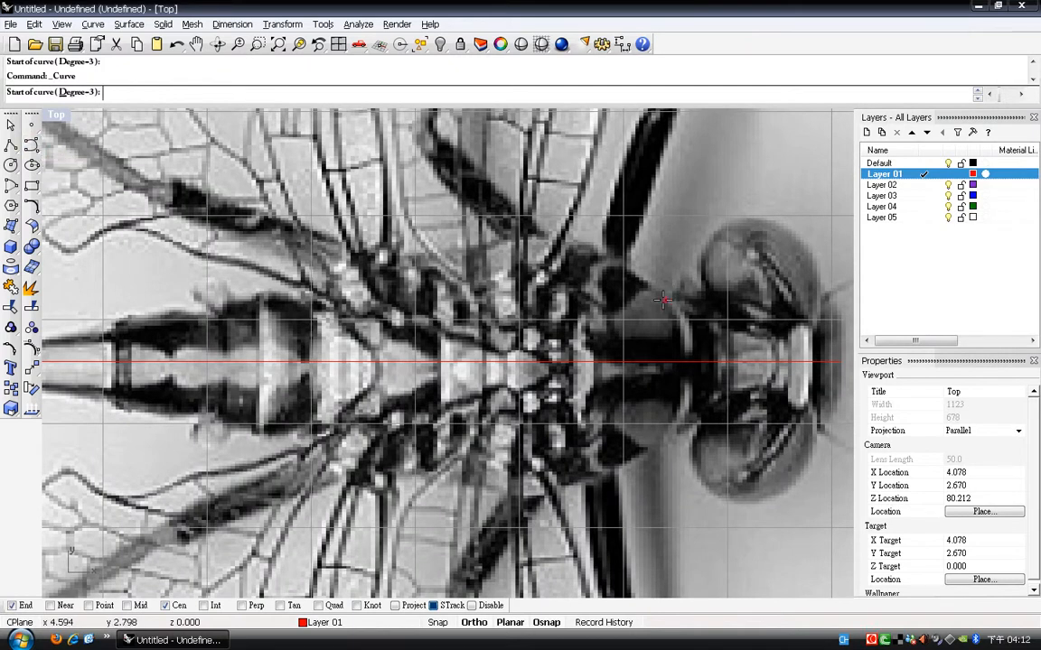
pyautogui.click(32, 147)
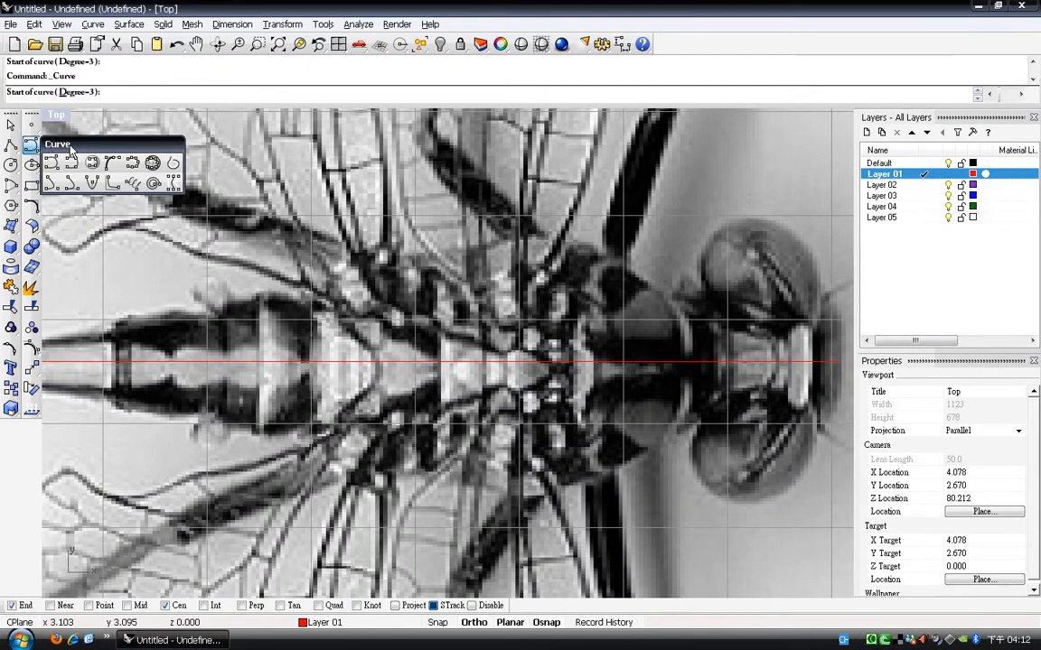
pyautogui.moveTo(71, 149); pyautogui.dragTo(125, 148)
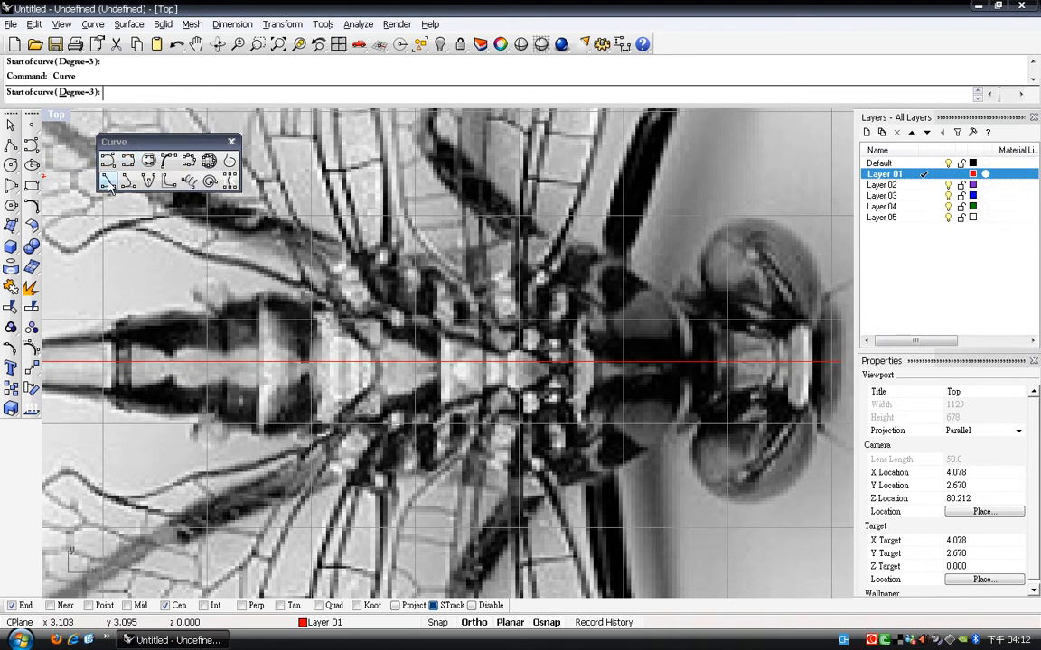
pyautogui.click(232, 144)
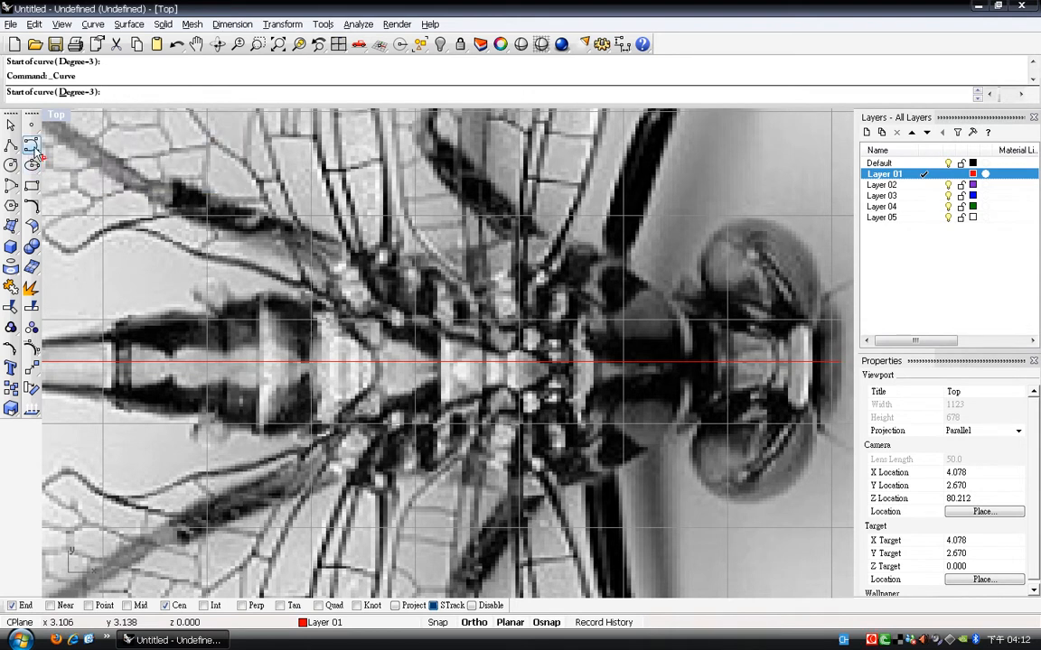
pyautogui.click(32, 148)
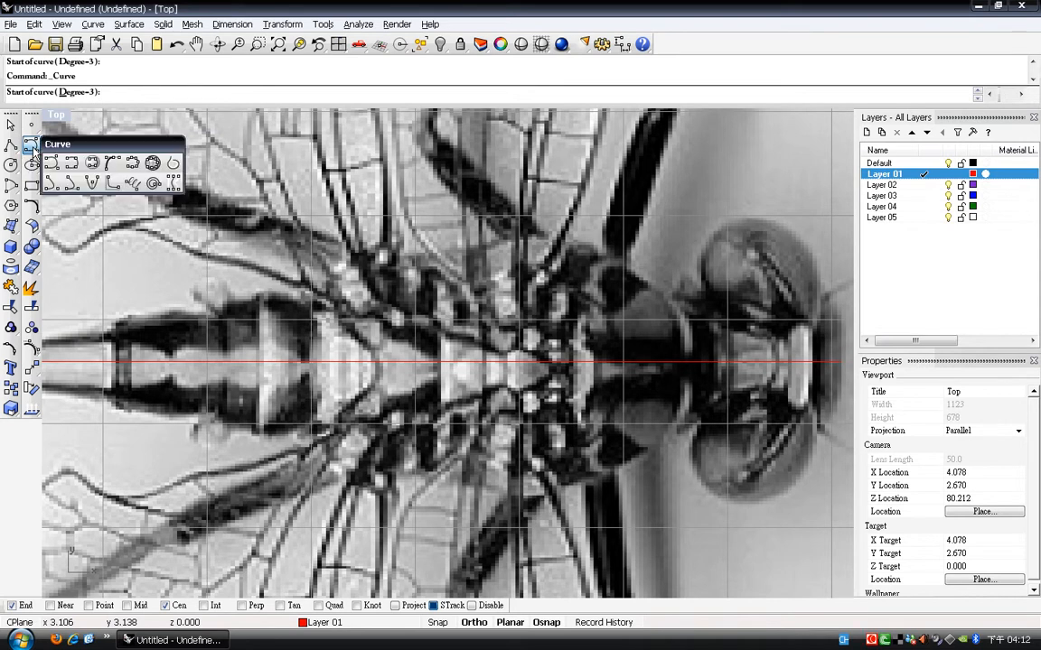
pyautogui.click(51, 163)
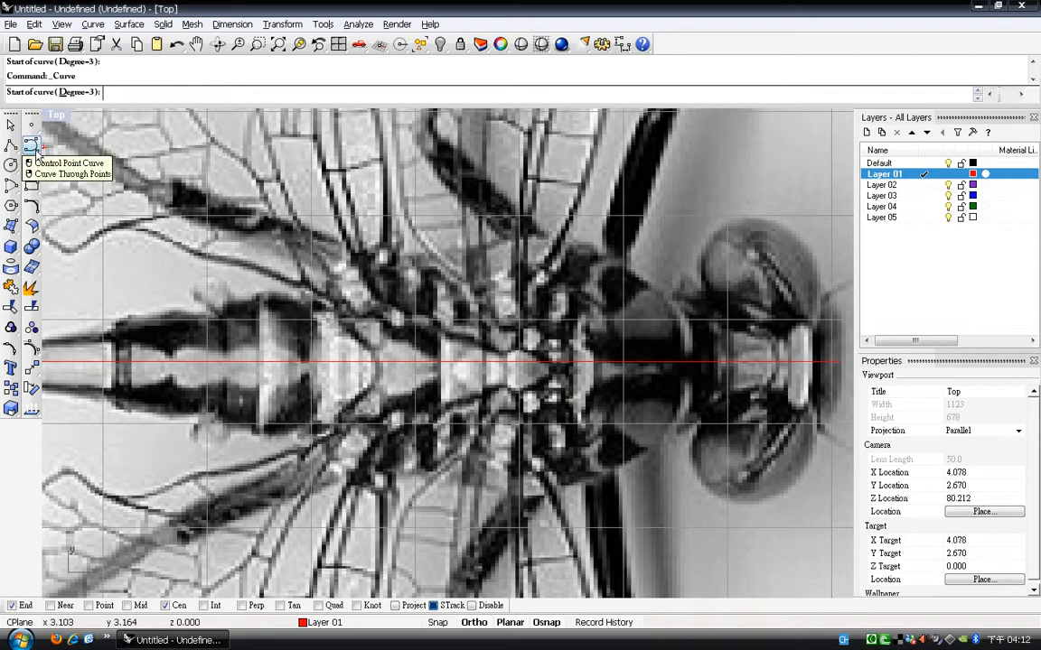
# Trace the thorax's upper edge from the neck to the abdomen base with a degree-3 control point curve, with object snaps disabled.
pyautogui.click(662, 297)
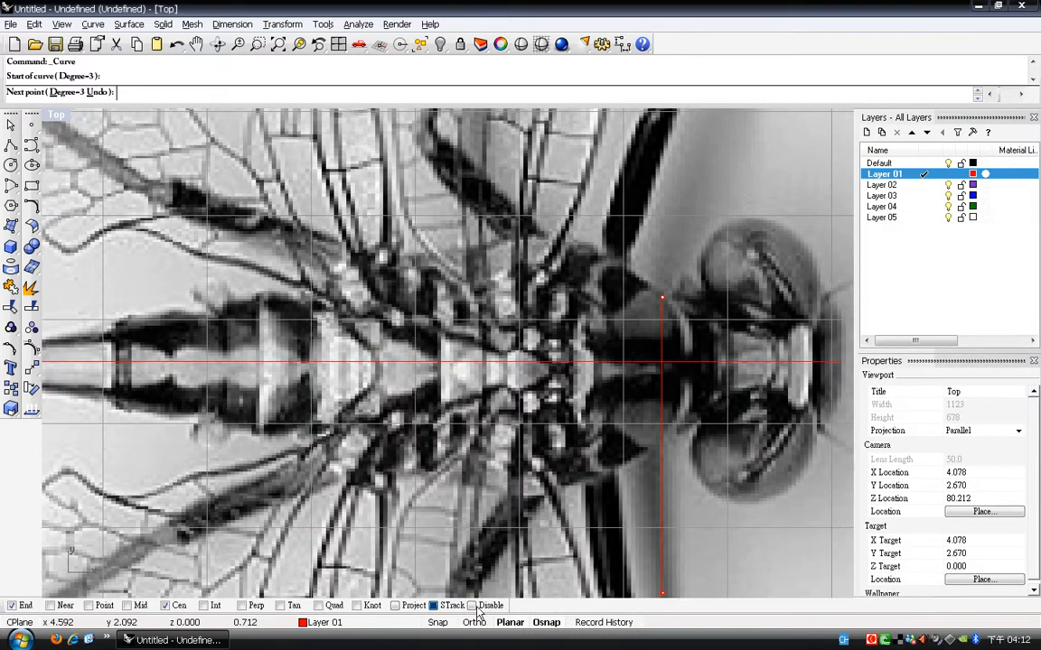
pyautogui.click(485, 608)
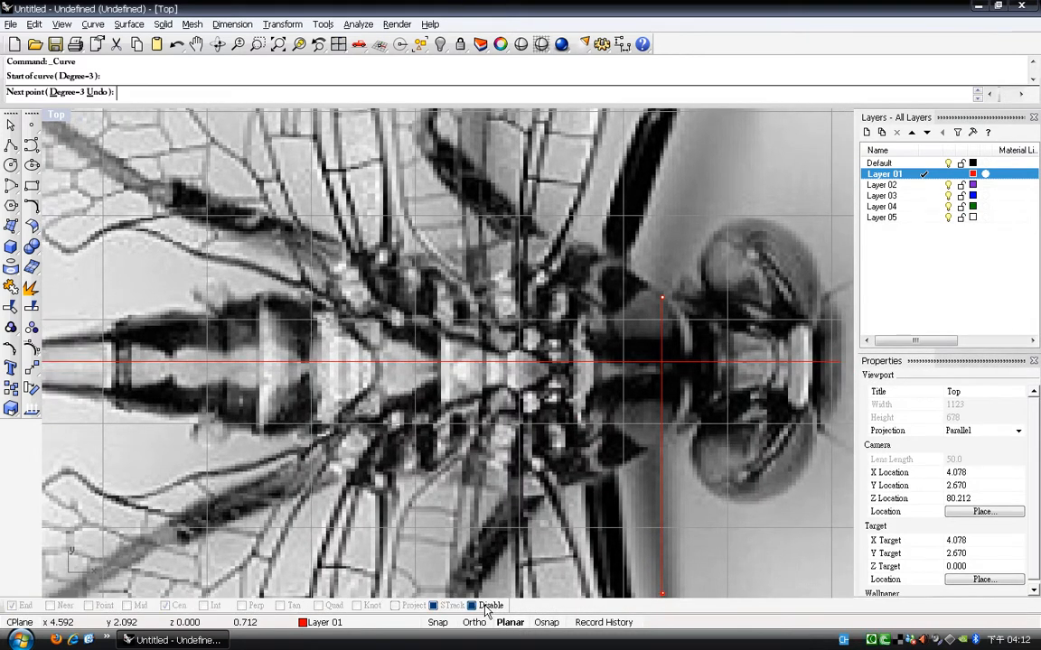
pyautogui.click(616, 260)
pyautogui.click(583, 243)
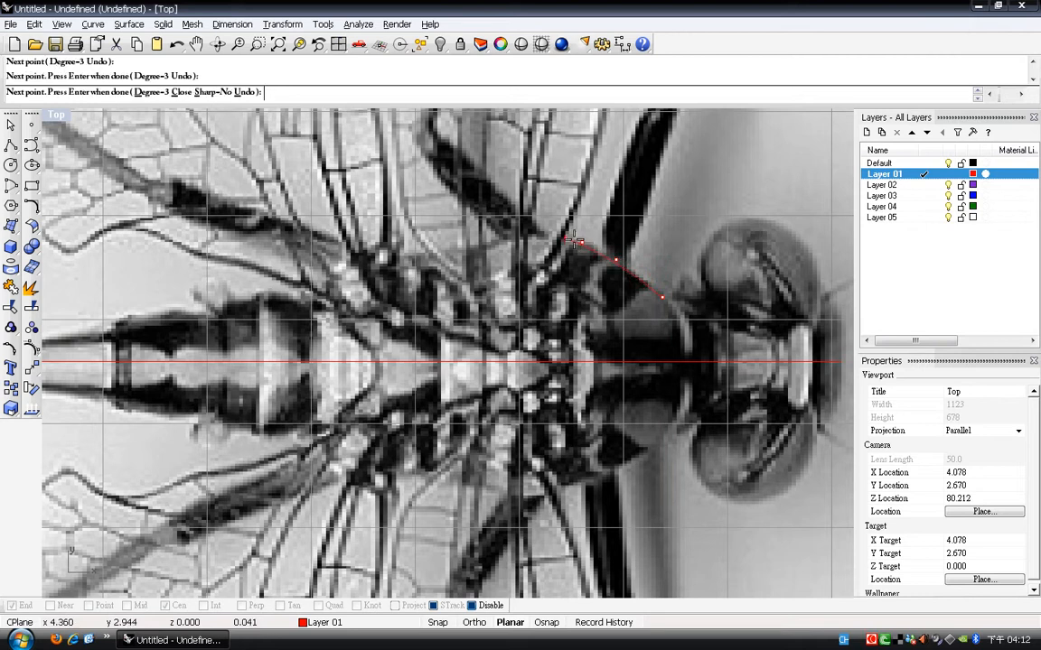
pyautogui.click(540, 238)
pyautogui.scroll(2, 533, 238)
pyautogui.click(512, 238)
pyautogui.scroll(-1, 429, 266)
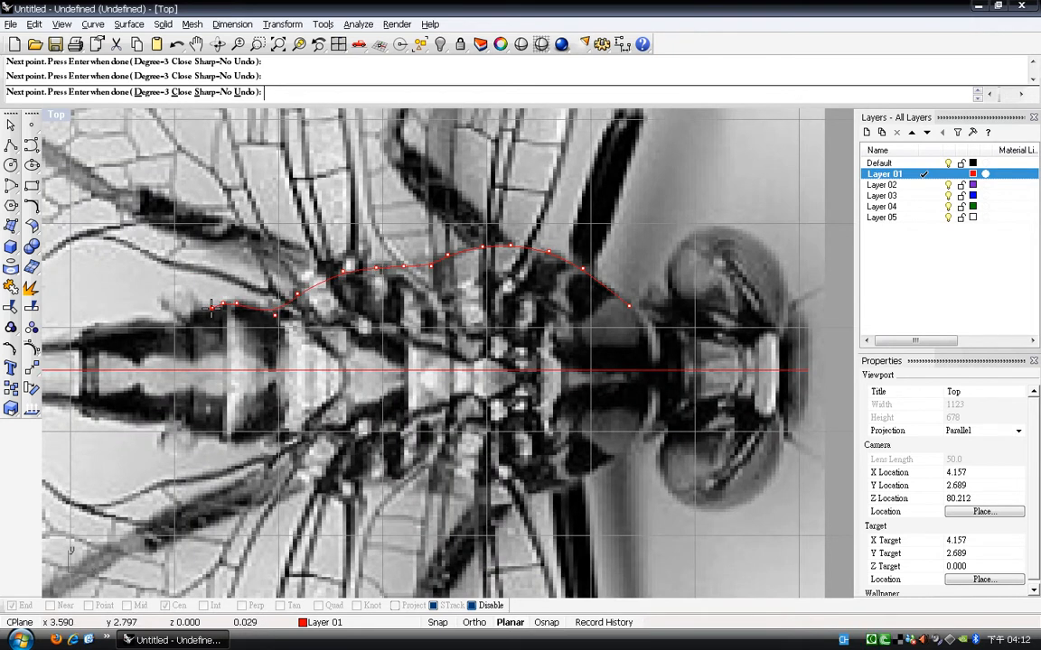
# Continue the curve along the upper edge of the wide abdomen base to its narrow joint.
pyautogui.scroll(-3, 185, 320)
pyautogui.scroll(5, 199, 307)
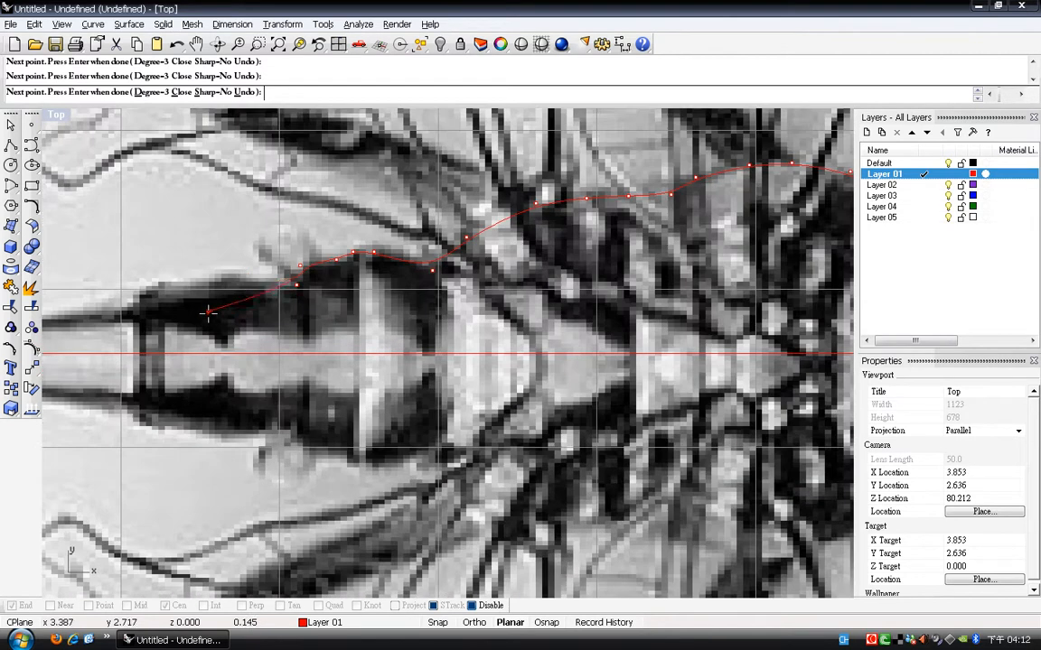
pyautogui.click(227, 276)
pyautogui.click(187, 285)
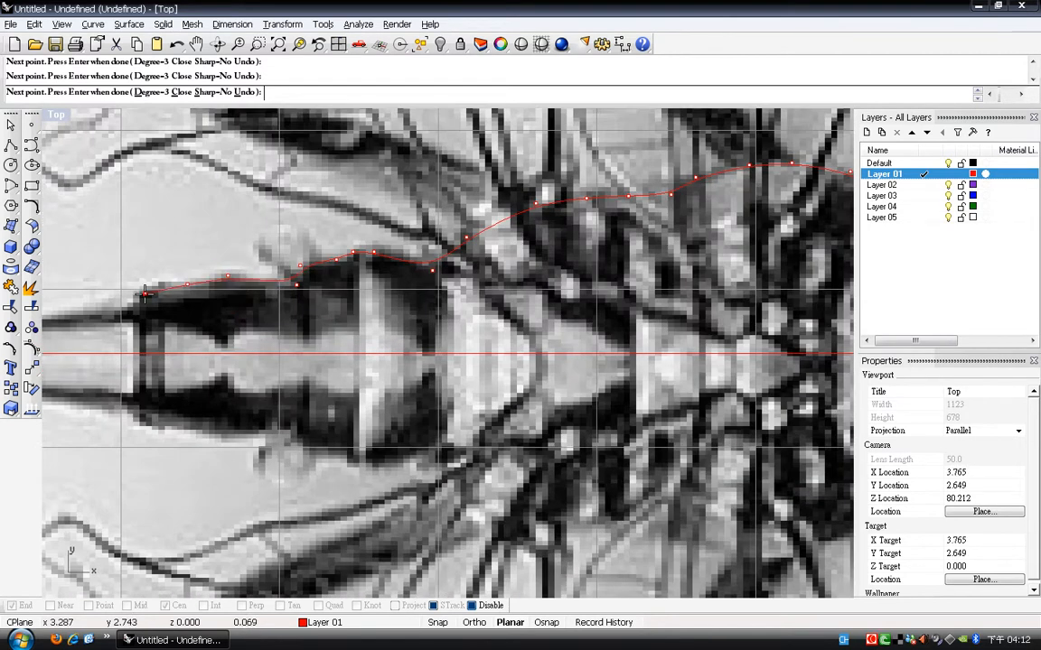
pyautogui.click(134, 318)
pyautogui.scroll(-10, 301, 249)
pyautogui.scroll(14, 242, 267)
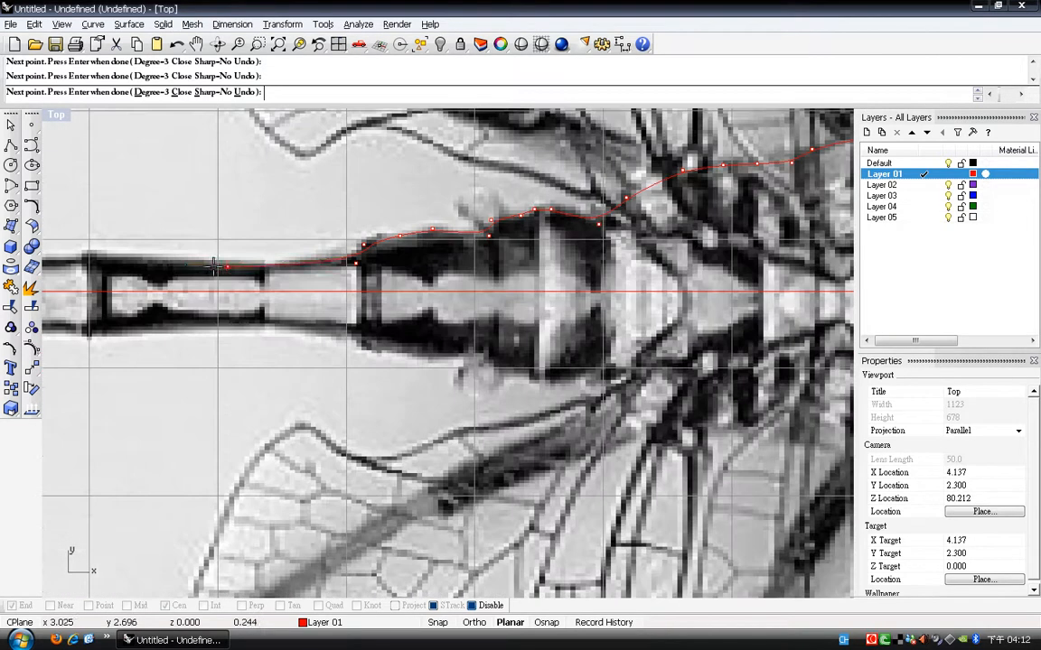
# Continue the curve along the upper edge of the first slim abdomen segment to the next joint.
pyautogui.click(276, 267)
pyautogui.scroll(-10, 476, 242)
pyautogui.scroll(5, 421, 243)
pyautogui.click(368, 240)
pyautogui.scroll(2, 357, 242)
pyautogui.scroll(2, 357, 241)
pyautogui.scroll(-8, 356, 242)
pyautogui.scroll(7, 362, 247)
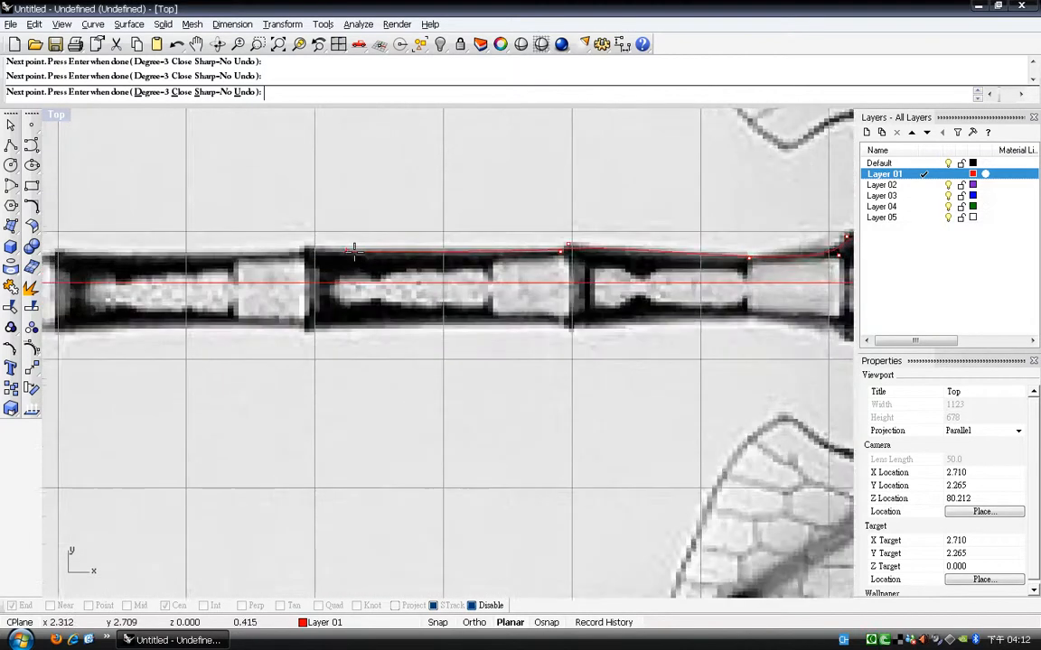
# Continue the curve over the remaining slim abdomen segments, placing points at each joint, up to the widened tail section.
pyautogui.click(456, 253)
pyautogui.click(298, 244)
pyautogui.scroll(2, 287, 249)
pyautogui.scroll(-5, 298, 233)
pyautogui.scroll(4, 295, 217)
pyautogui.scroll(-5, 273, 226)
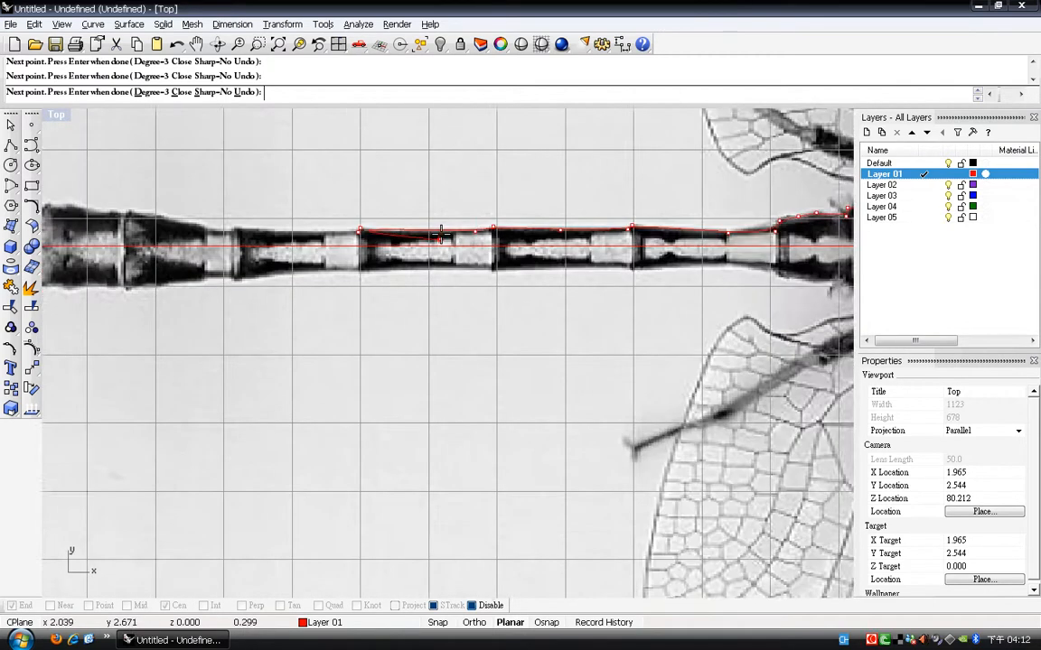
pyautogui.scroll(3, 271, 233)
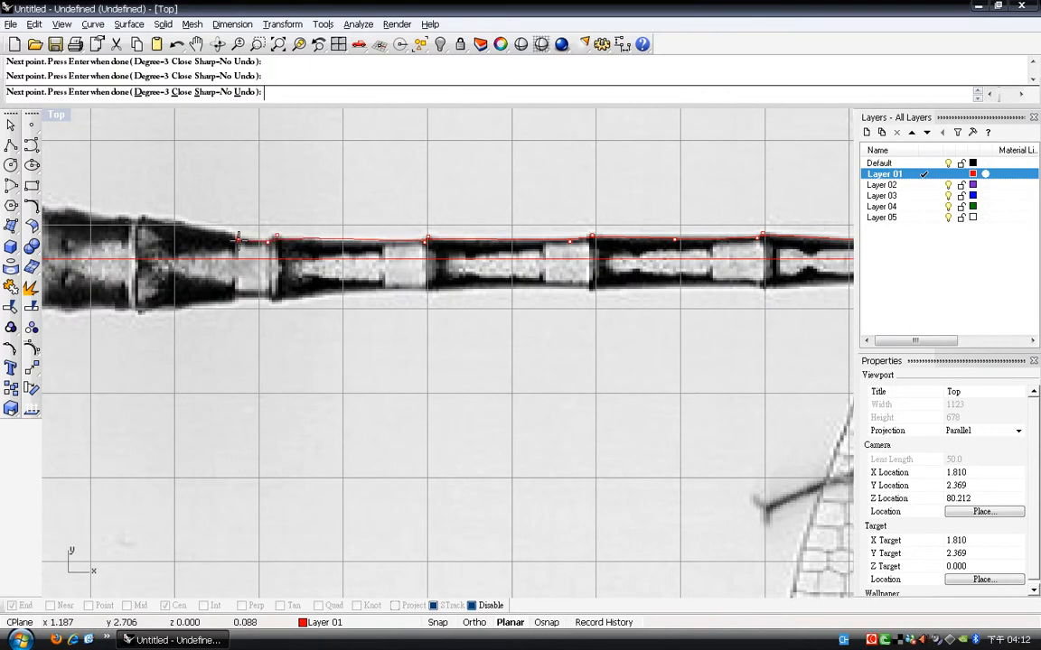
# Continue the curve along the widened tail section and around the upper tail appendage, finishing it at the appendage's tip.
pyautogui.click(231, 236)
pyautogui.scroll(-5, 131, 217)
pyautogui.scroll(6, 162, 217)
pyautogui.click(189, 219)
pyautogui.click(169, 219)
pyautogui.scroll(-8, 343, 205)
pyautogui.scroll(6, 206, 219)
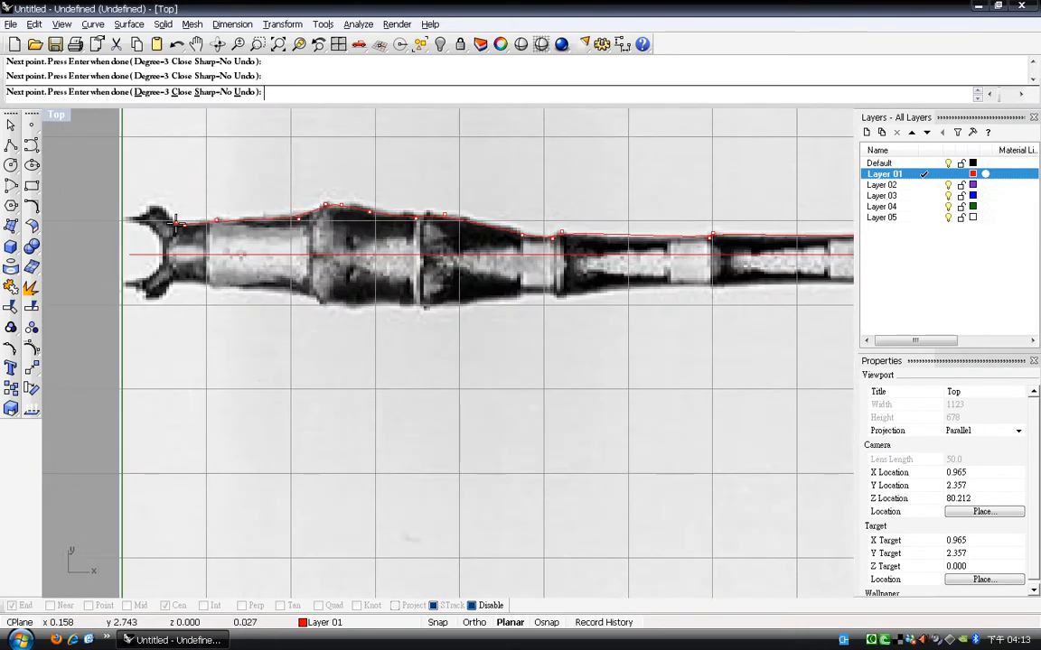
pyautogui.scroll(1, 147, 207)
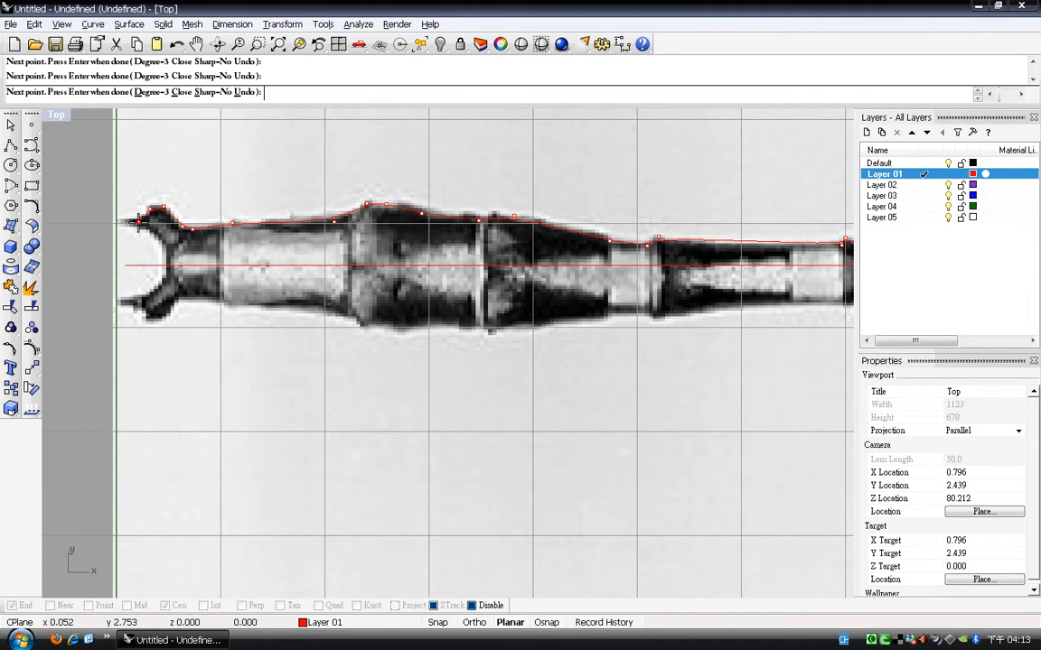
pyautogui.scroll(5, 124, 224)
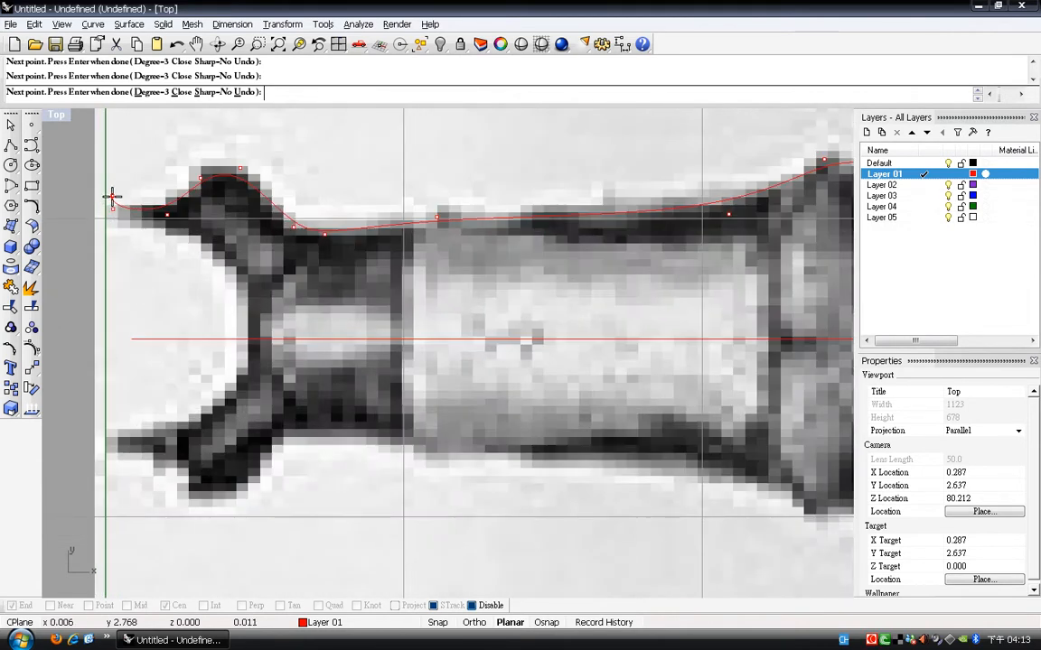
pyautogui.rightClick(112, 197)
# Mirror a copy of the traced body outline across the horizontal centre line, with object snaps re-enabled.
pyautogui.scroll(-4, 135, 206)
pyautogui.click(159, 200)
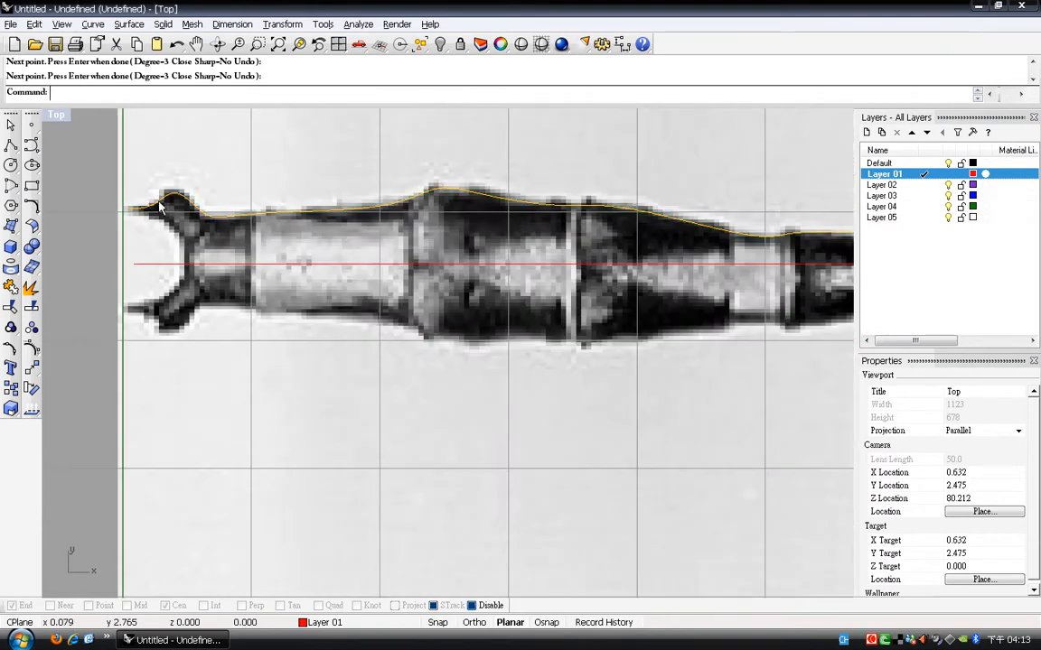
pyautogui.scroll(-7, 218, 225)
pyautogui.scroll(-3, 231, 230)
pyautogui.scroll(7, 486, 203)
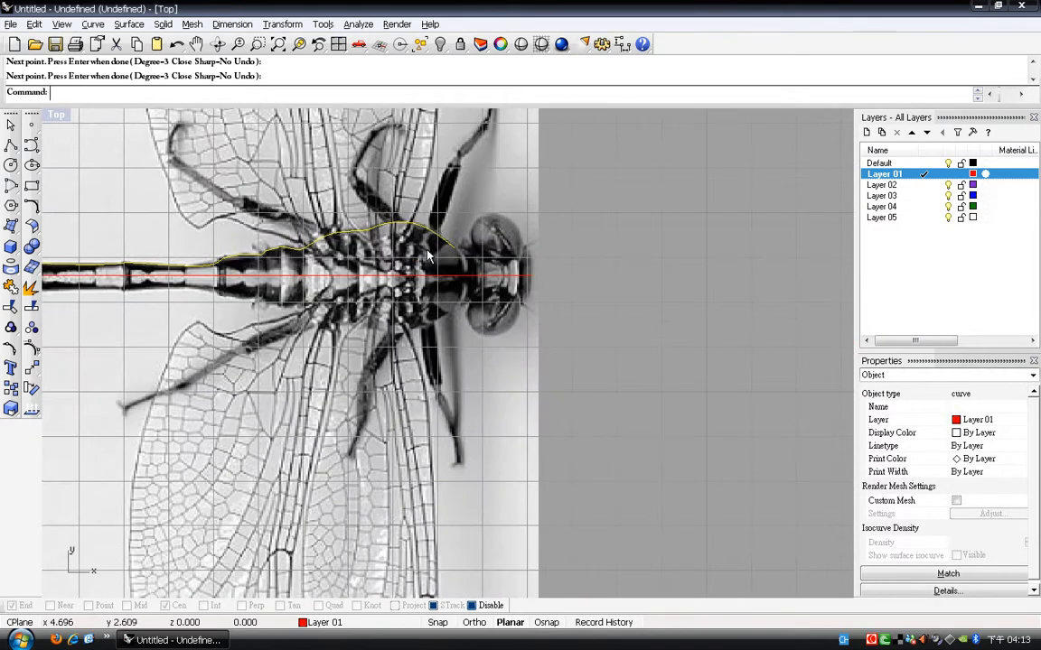
pyautogui.scroll(2, 448, 274)
pyautogui.scroll(-5, 493, 302)
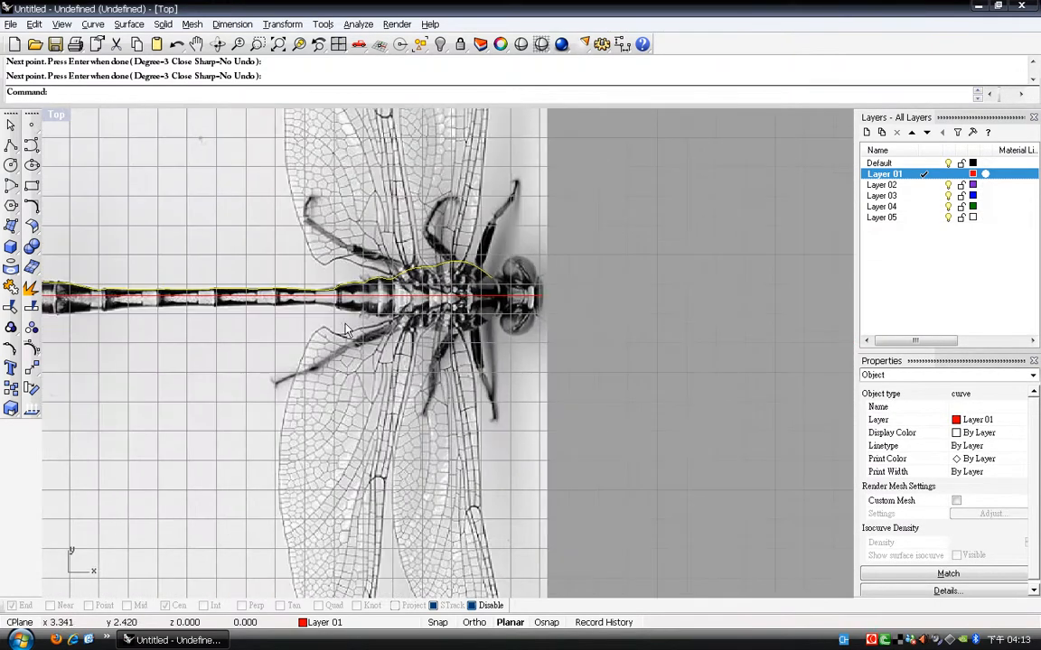
pyautogui.scroll(4, 334, 321)
pyautogui.scroll(2, 334, 320)
pyautogui.scroll(-5, 492, 298)
pyautogui.scroll(4, 502, 282)
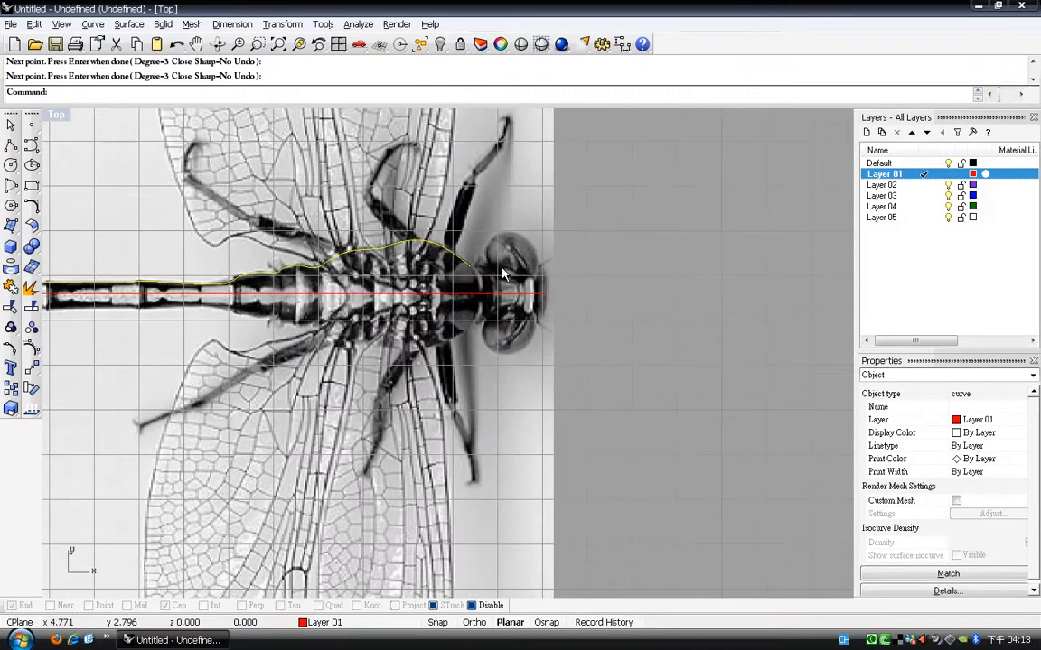
pyautogui.write('Mirr')
pyautogui.press('Return')
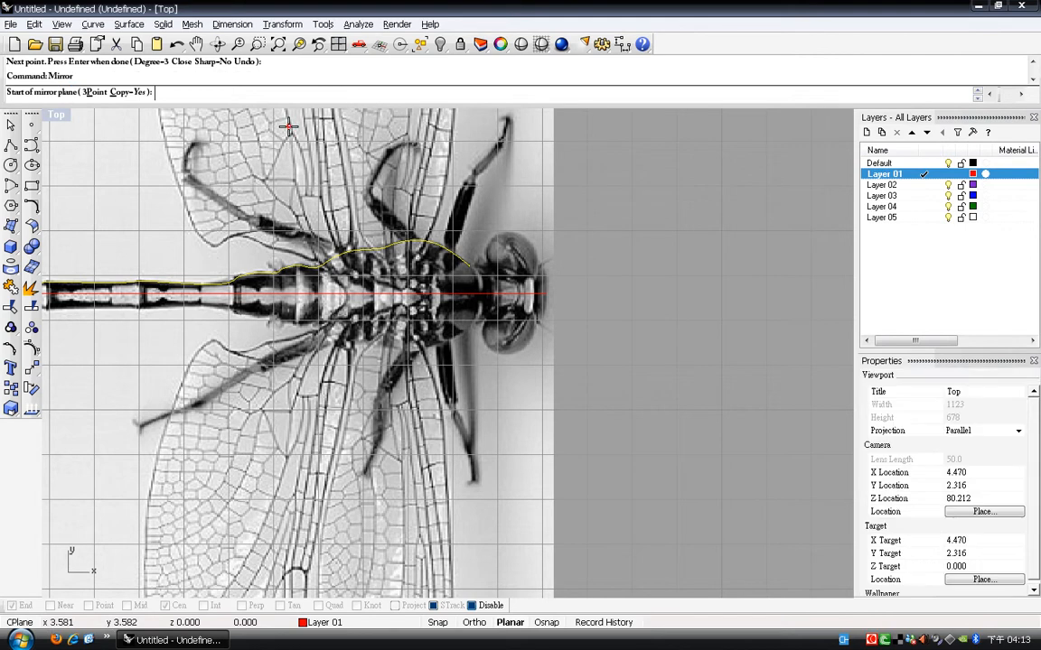
pyautogui.click(483, 605)
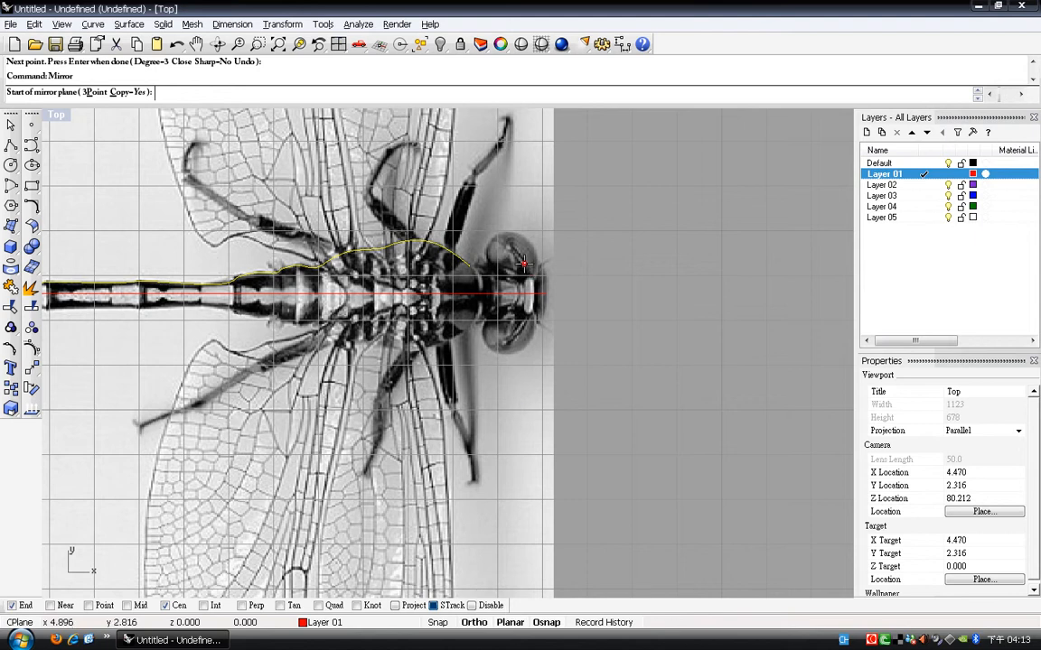
pyautogui.click(548, 294)
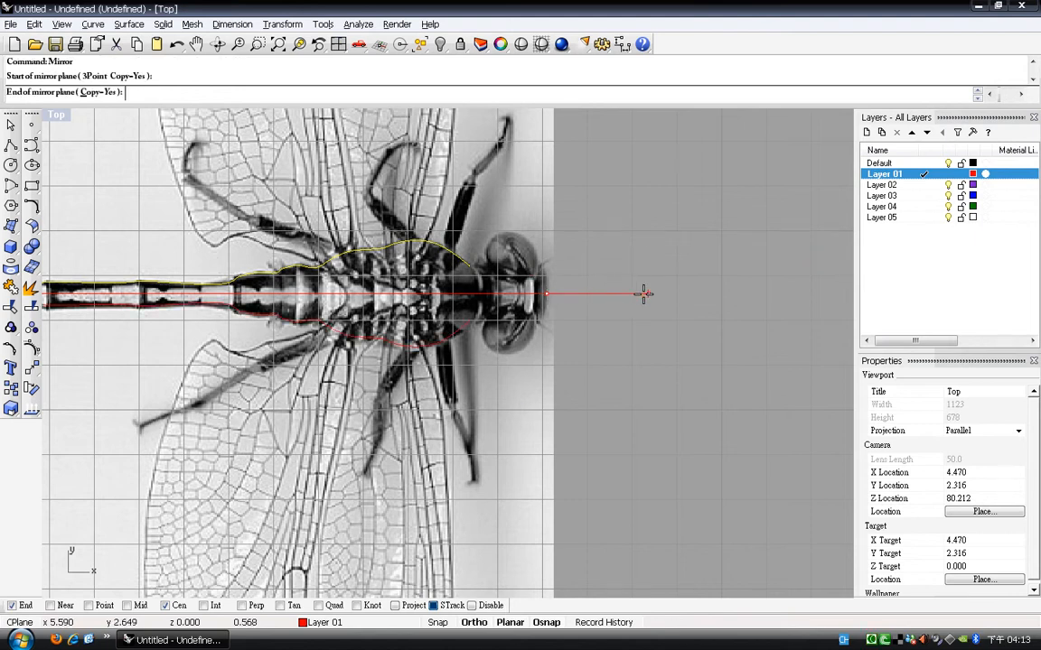
pyautogui.scroll(-4, 601, 305)
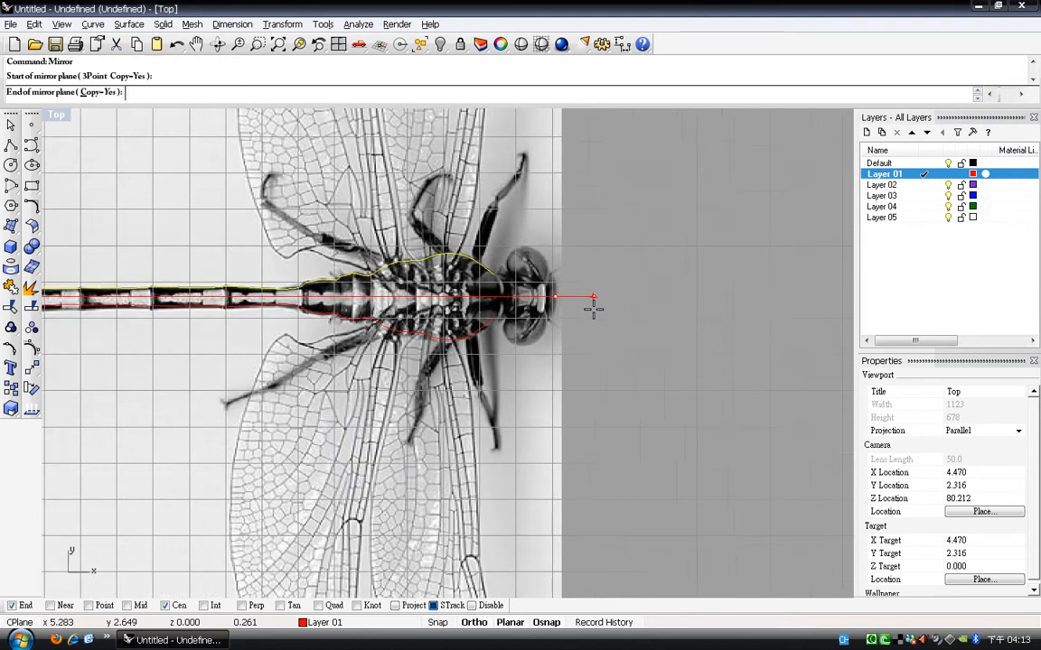
pyautogui.scroll(2, 587, 309)
pyautogui.scroll(3, 587, 307)
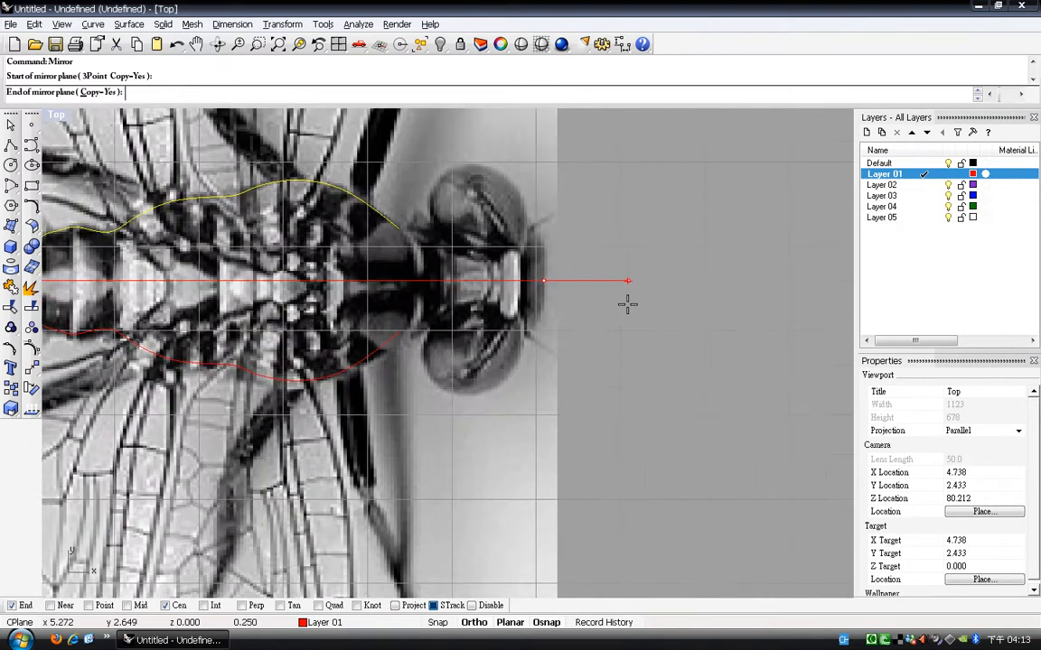
pyautogui.scroll(-2, 628, 303)
pyautogui.click(640, 297)
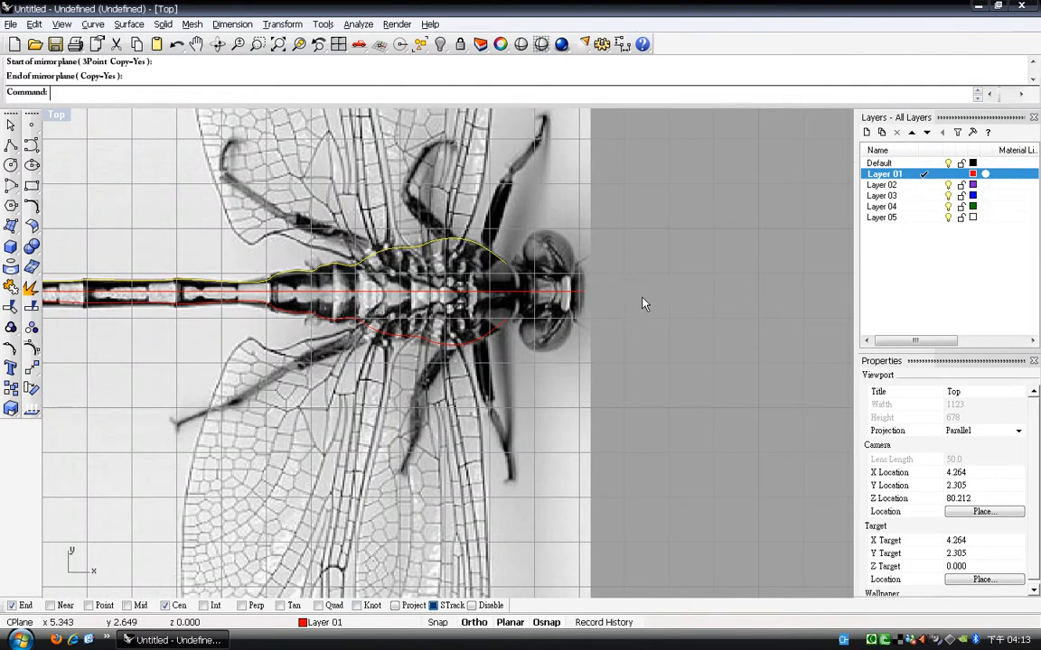
# Move the mirrored lower outline curve straight down by about 0.013 so it approaches the abdomen's lower edge.
pyautogui.click(14, 125)
pyautogui.click(380, 327)
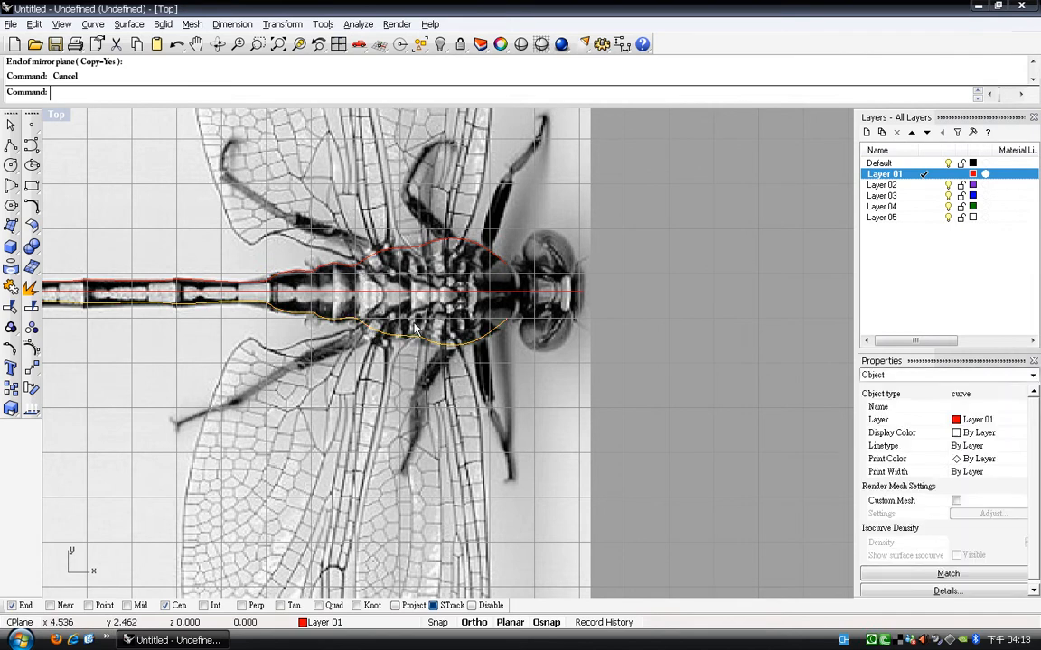
pyautogui.moveTo(202, 330); pyautogui.dragTo(506, 322, button='right')
pyautogui.scroll(4, 237, 303)
pyautogui.scroll(-3, 402, 303)
pyautogui.scroll(5, 436, 295)
pyautogui.scroll(-2, 450, 296)
pyautogui.write('m')
pyautogui.press('Return')
pyautogui.click(465, 322)
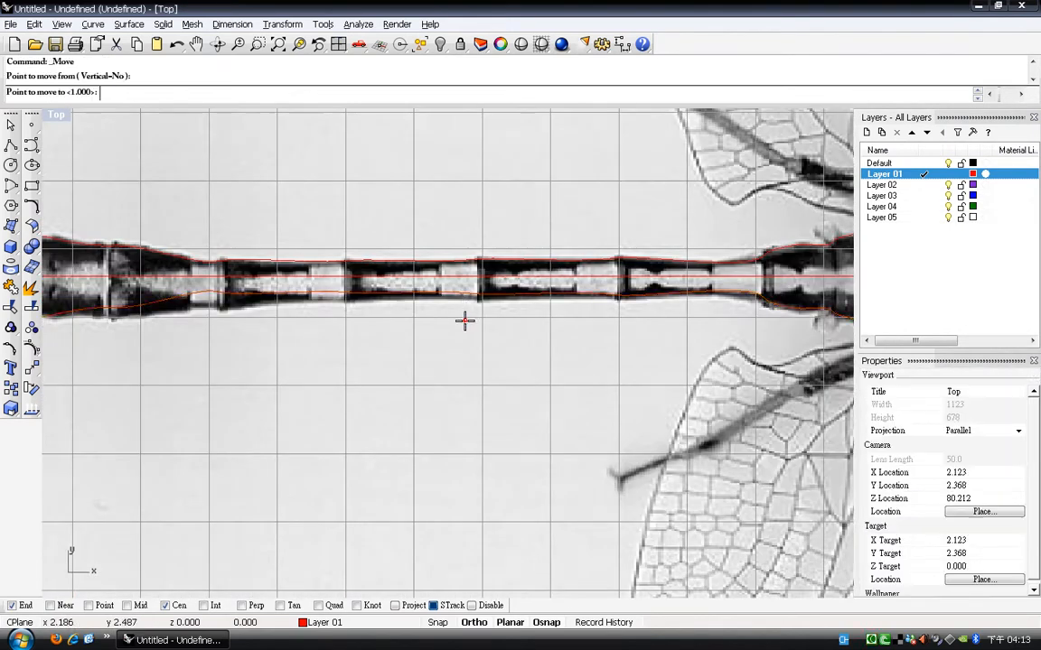
pyautogui.click(465, 326)
pyautogui.scroll(-2, 467, 331)
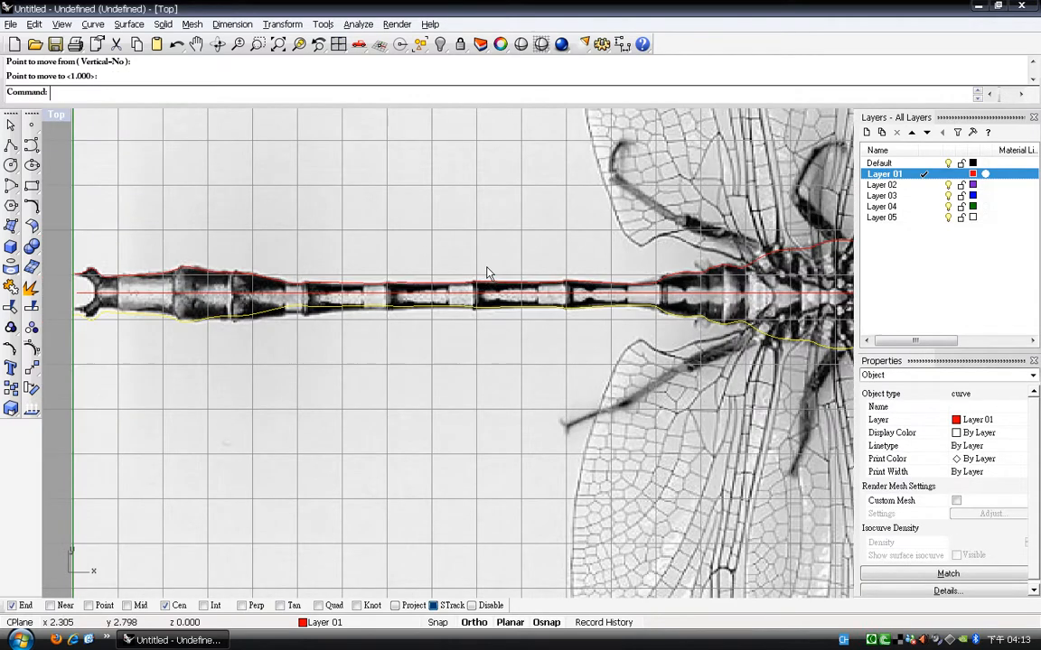
# Nudge the lower outline curve slightly further down to align with the slim abdomen segments, and clear the selection.
pyautogui.scroll(2, 483, 277)
pyautogui.scroll(3, 439, 340)
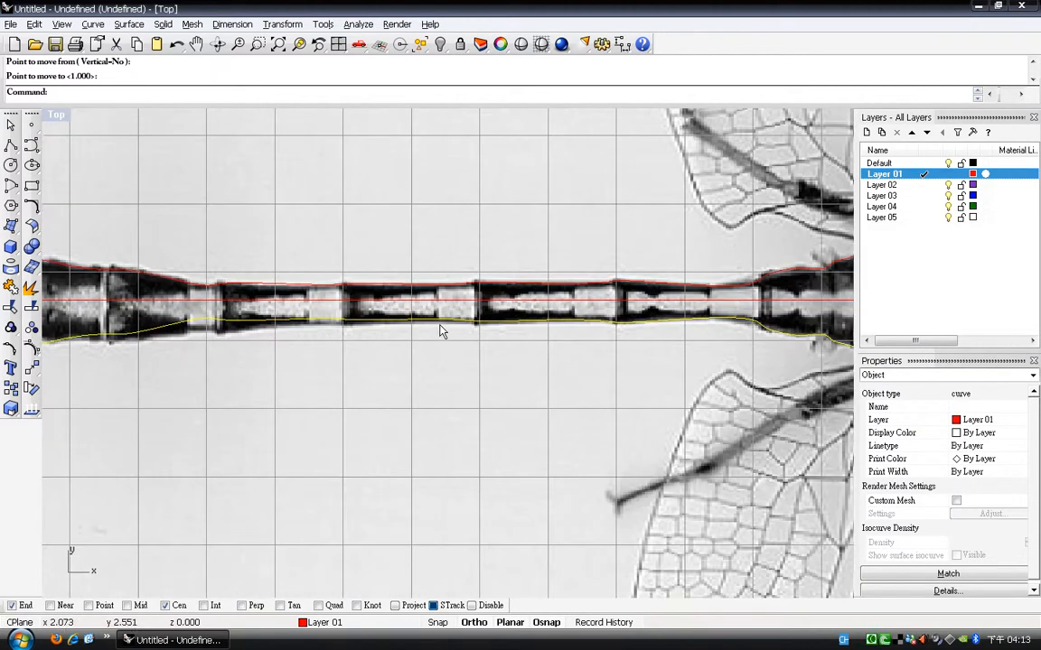
pyautogui.write('m')
pyautogui.press('Return')
pyautogui.click(379, 337)
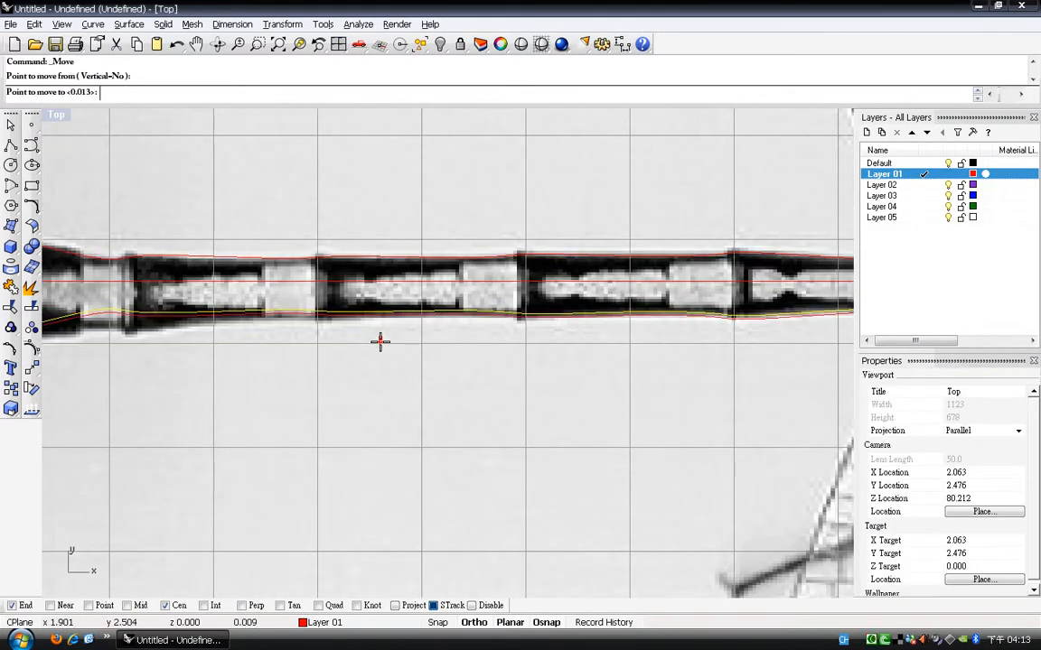
pyautogui.click(379, 337)
pyautogui.scroll(-3, 423, 324)
pyautogui.scroll(-4, 422, 324)
pyautogui.scroll(4, 343, 330)
pyautogui.press('Escape')
pyautogui.scroll(-3, 375, 329)
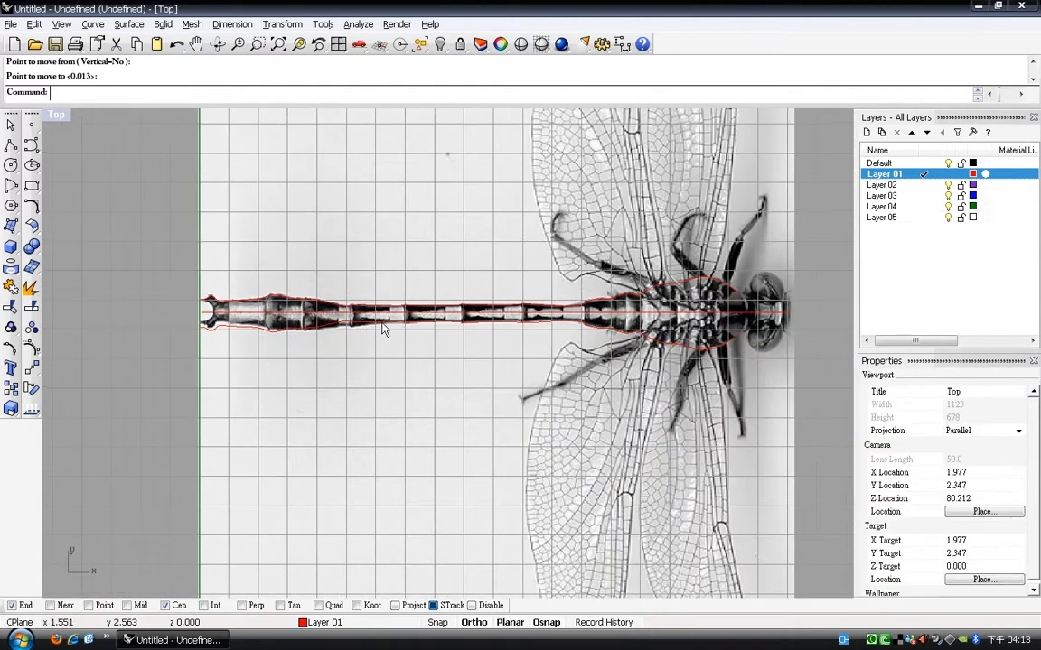
# Check how both side curves follow the body from thorax to tail in the reference image, selecting the two curves.
pyautogui.scroll(8, 371, 321)
pyautogui.scroll(-5, 307, 309)
pyautogui.scroll(4, 578, 303)
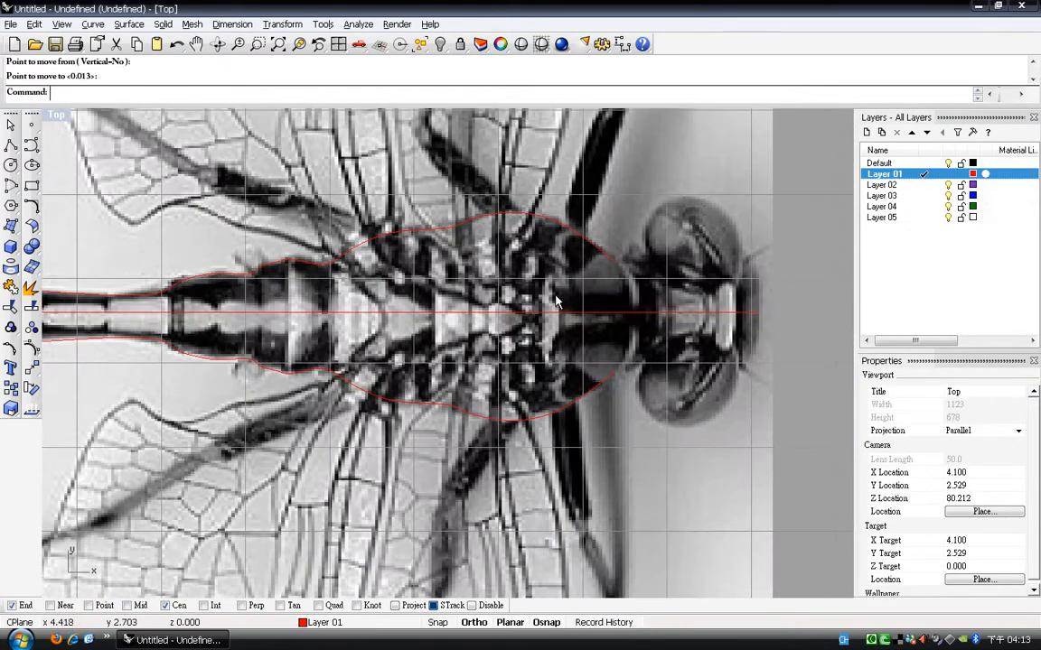
pyautogui.scroll(-6, 536, 318)
pyautogui.scroll(4, 272, 305)
pyautogui.click(291, 294)
pyautogui.keyDown('shift'); pyautogui.click(299, 320); pyautogui.keyUp('shift')
pyautogui.scroll(2, 667, 316)
pyautogui.scroll(-2, 686, 298)
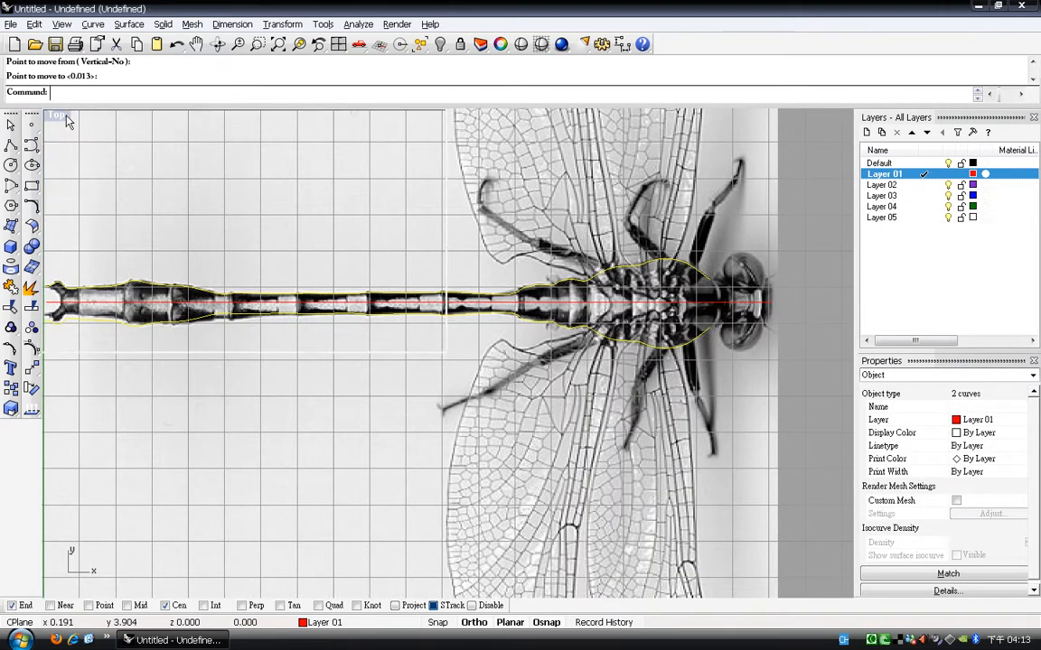
# Return from the maximized Top view to four viewports and maximize the Front view with the side reference image.
pyautogui.doubleClick(57, 115)
pyautogui.scroll(-5, 287, 237)
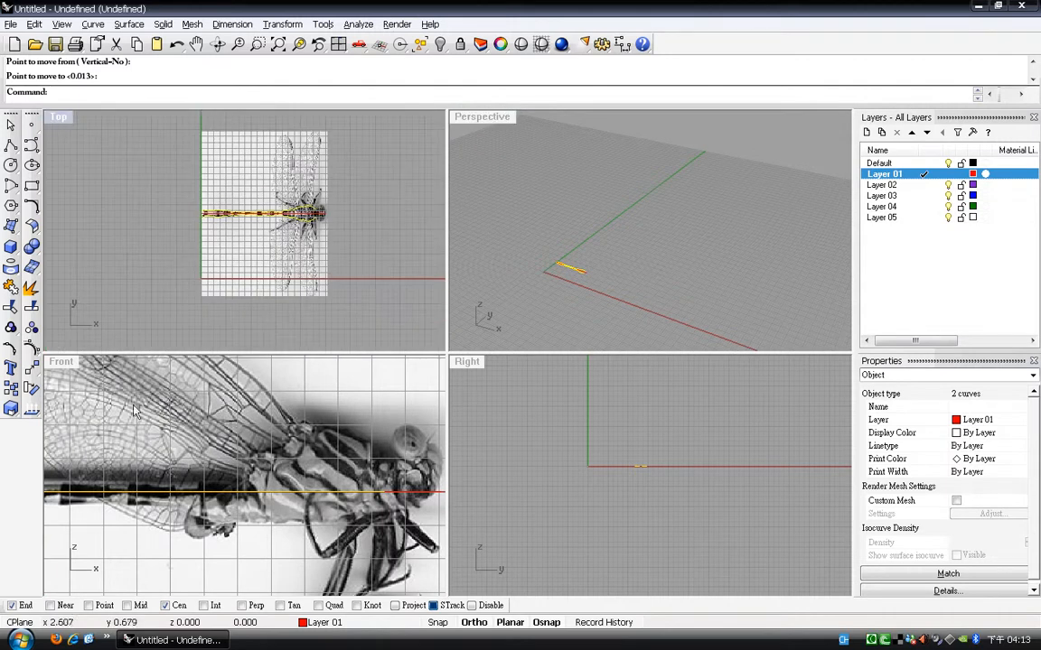
pyautogui.doubleClick(61, 361)
pyautogui.scroll(-3, 538, 250)
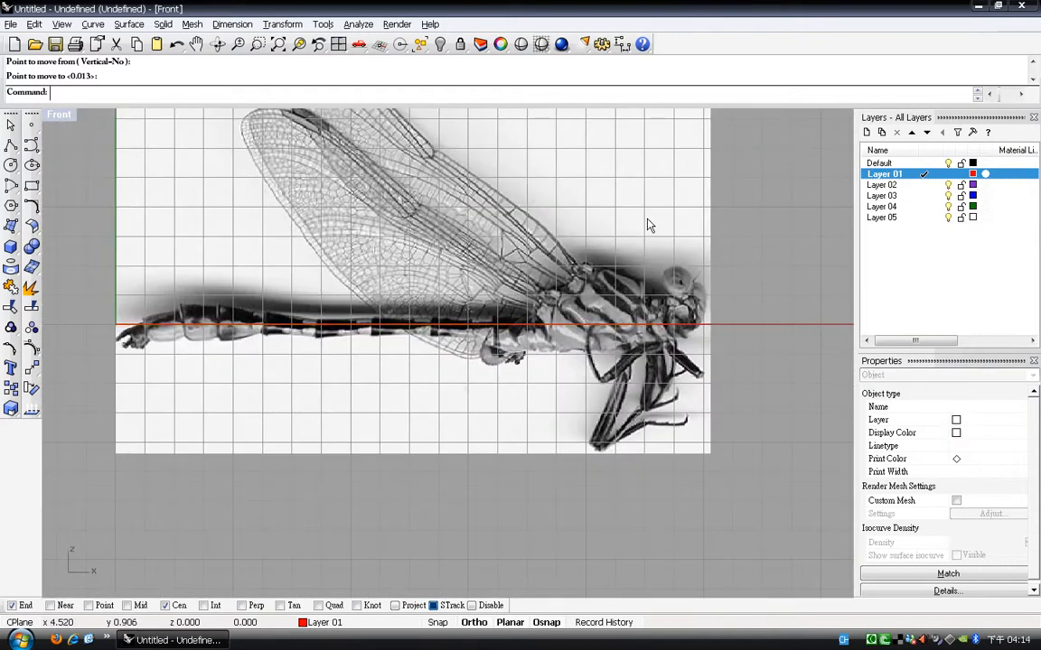
pyautogui.scroll(3, 655, 237)
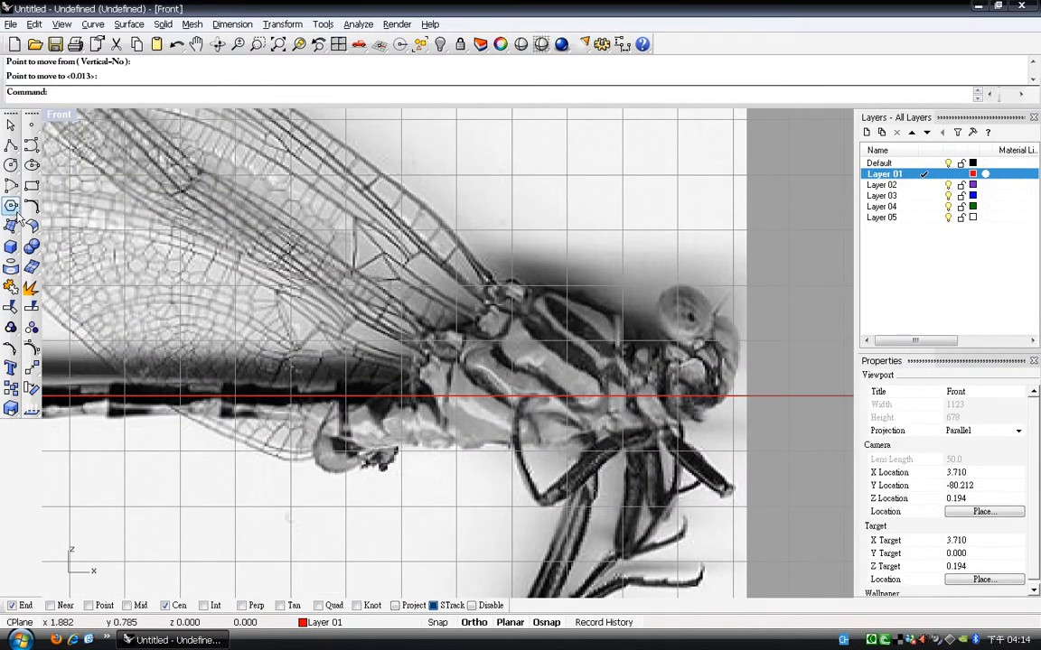
# Start a degree-3 control-point curve at the top of the neck just behind the head, with Ortho turned off.
pyautogui.click(32, 145)
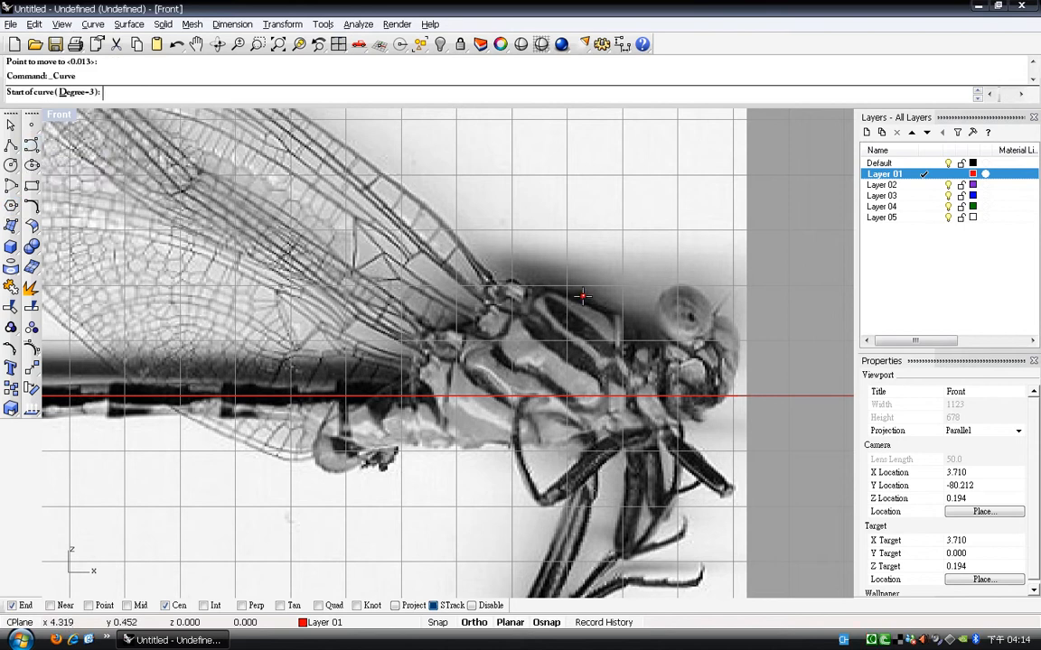
pyautogui.scroll(5, 652, 334)
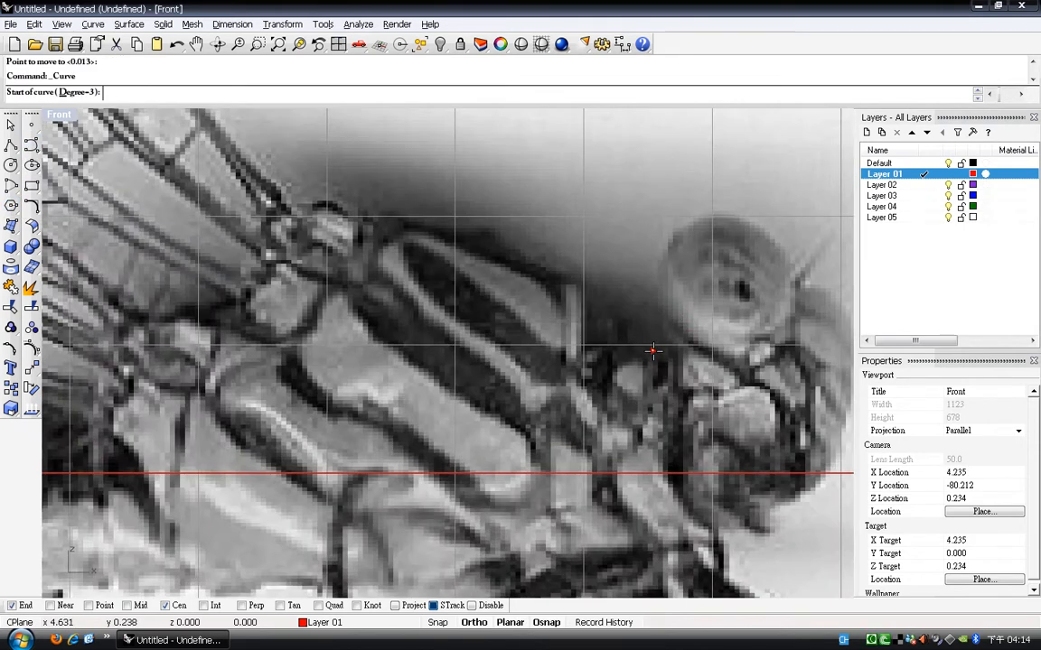
pyautogui.click(648, 350)
pyautogui.press('F8')
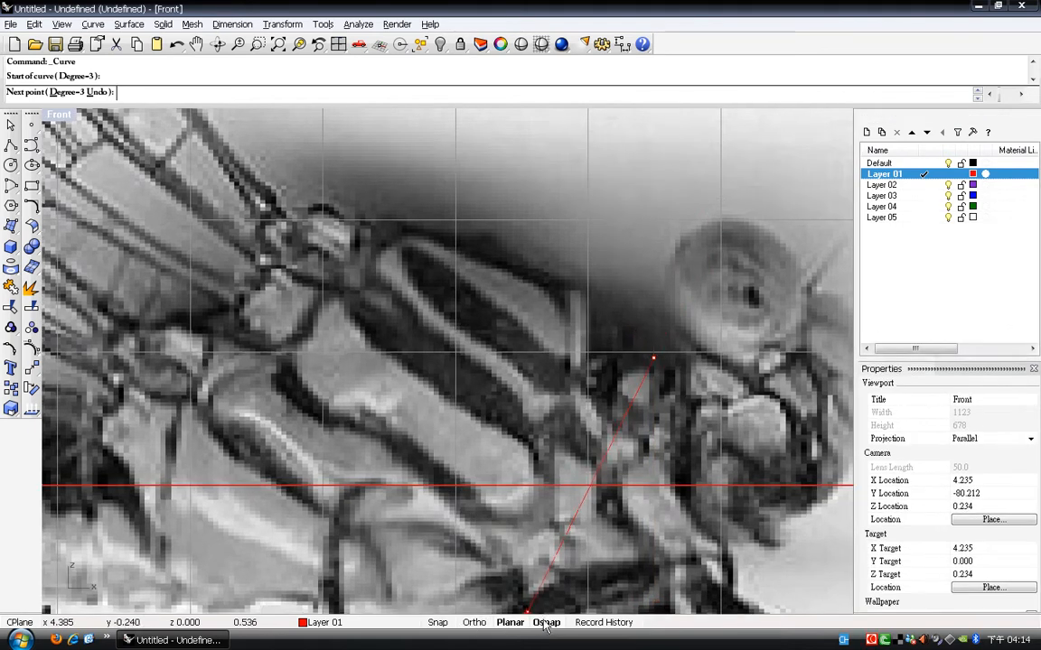
pyautogui.click(546, 624)
pyautogui.click(626, 349)
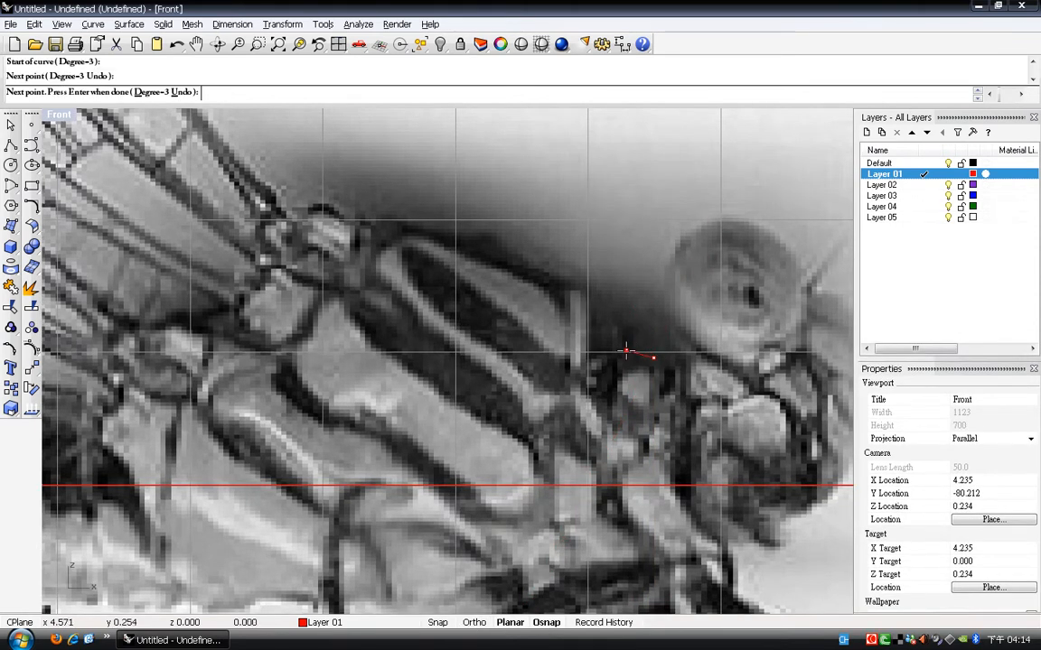
# Continue the curve over the thorax's back, past both wing bases, and down to the start of the abdomen.
pyautogui.click(626, 331)
pyautogui.click(610, 309)
pyautogui.click(524, 261)
pyautogui.click(422, 230)
pyautogui.scroll(-4, 344, 251)
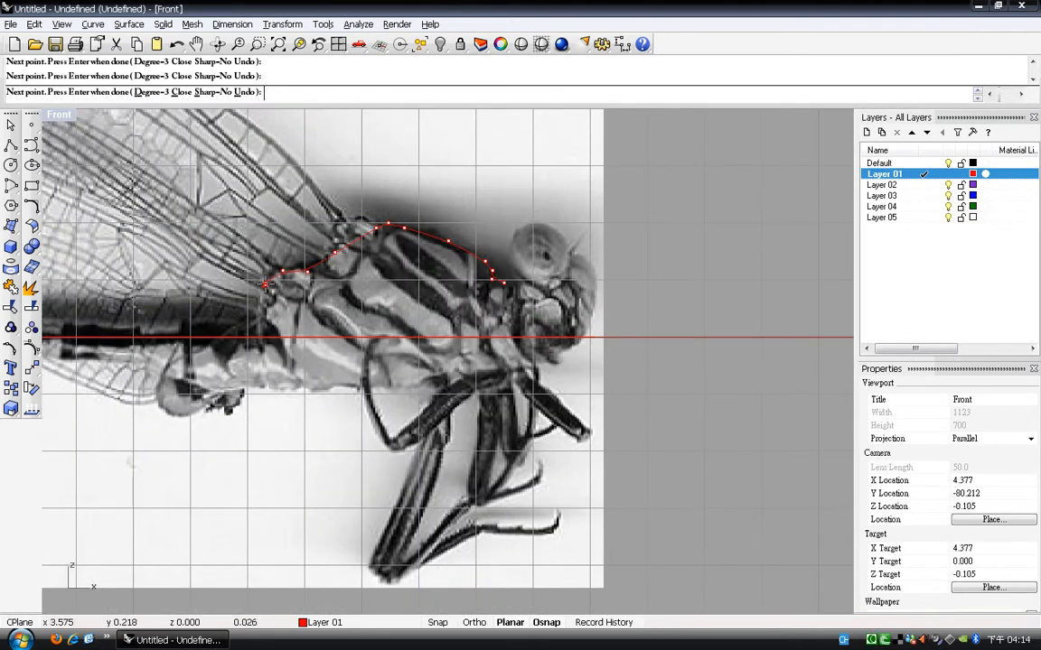
pyautogui.scroll(-3, 254, 321)
pyautogui.scroll(3, 244, 313)
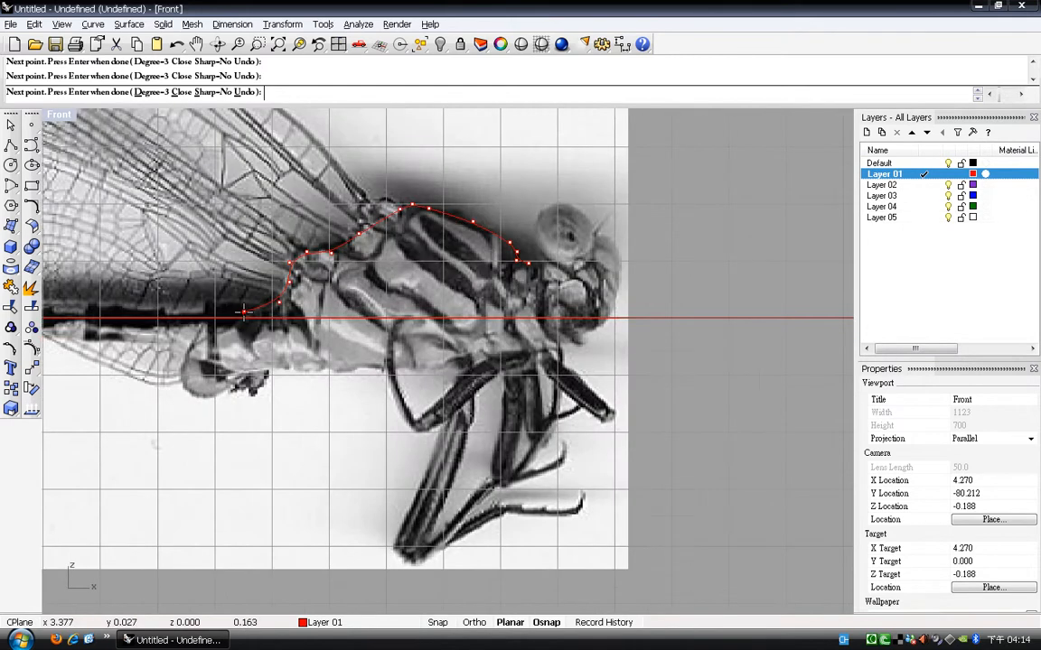
# Continue the curve along the upper edge of the slim abdomen segments up to the widened tail section.
pyautogui.scroll(-6, 312, 276)
pyautogui.scroll(6, 237, 275)
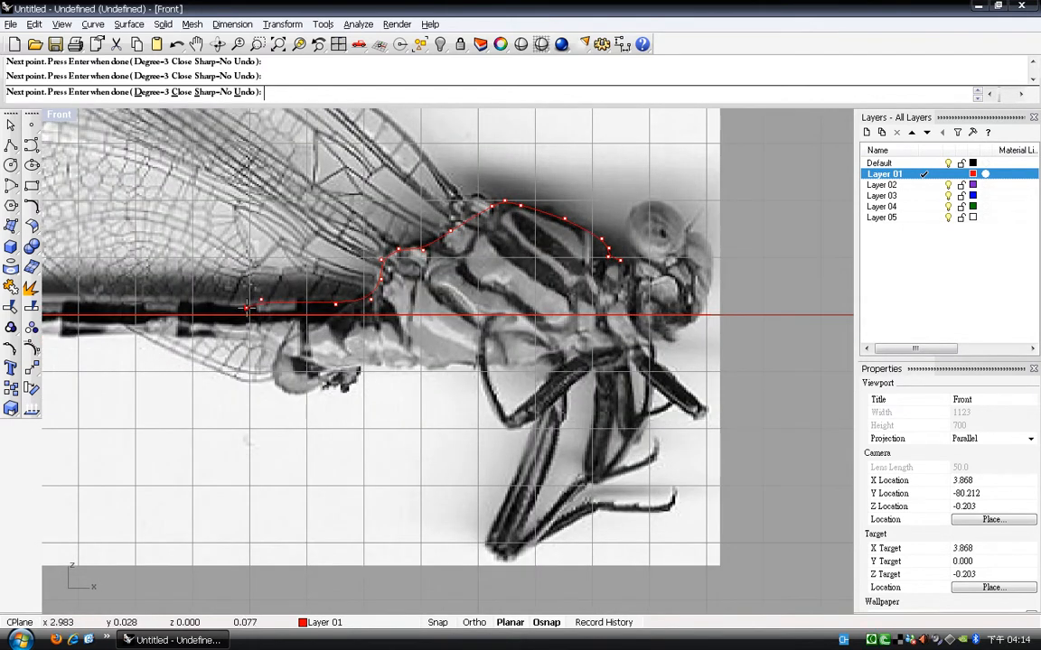
pyautogui.scroll(-4, 162, 303)
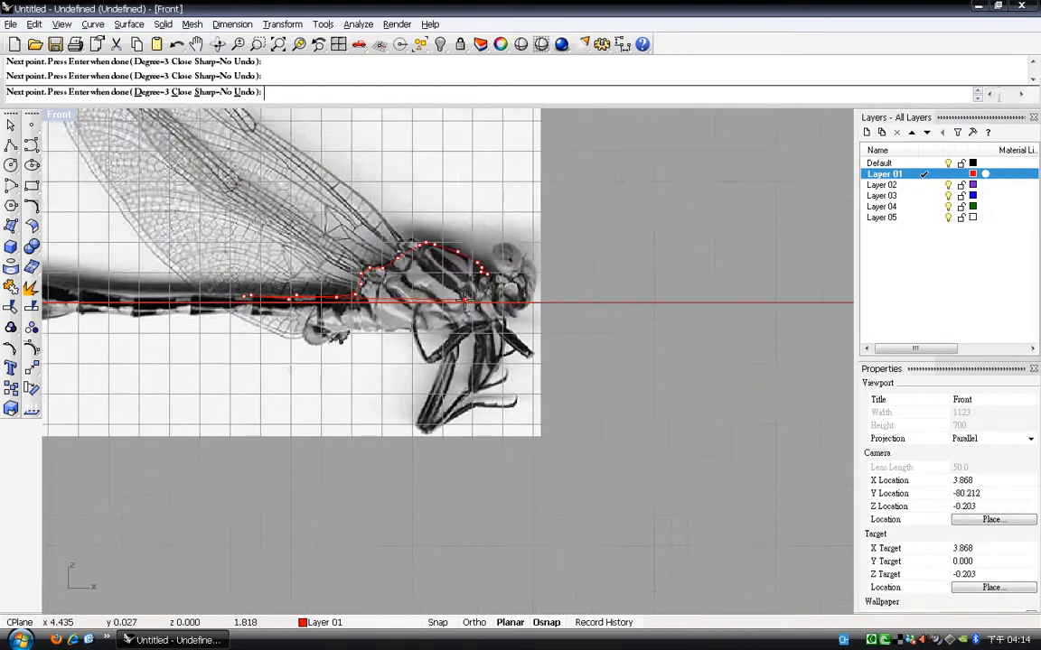
pyautogui.scroll(5, 434, 296)
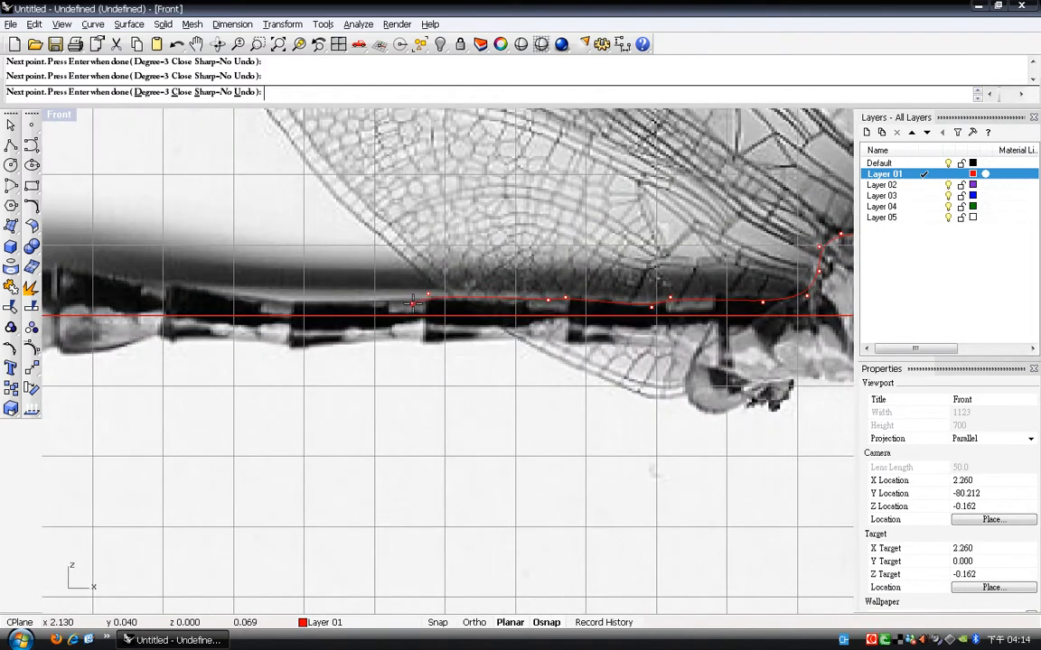
pyautogui.click(302, 302)
pyautogui.click(161, 293)
pyautogui.scroll(-6, 336, 293)
pyautogui.scroll(6, 248, 287)
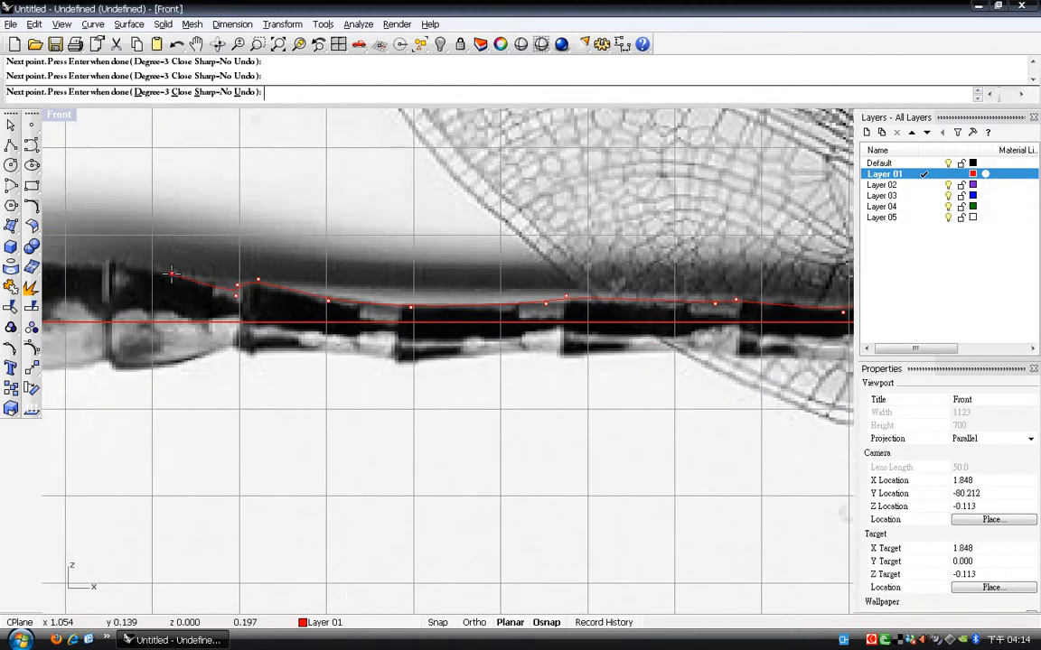
# Continue the curve over the upper edge of the widened tail segments toward the base of the tail appendage.
pyautogui.click(179, 276)
pyautogui.scroll(-4, 465, 281)
pyautogui.scroll(5, 264, 286)
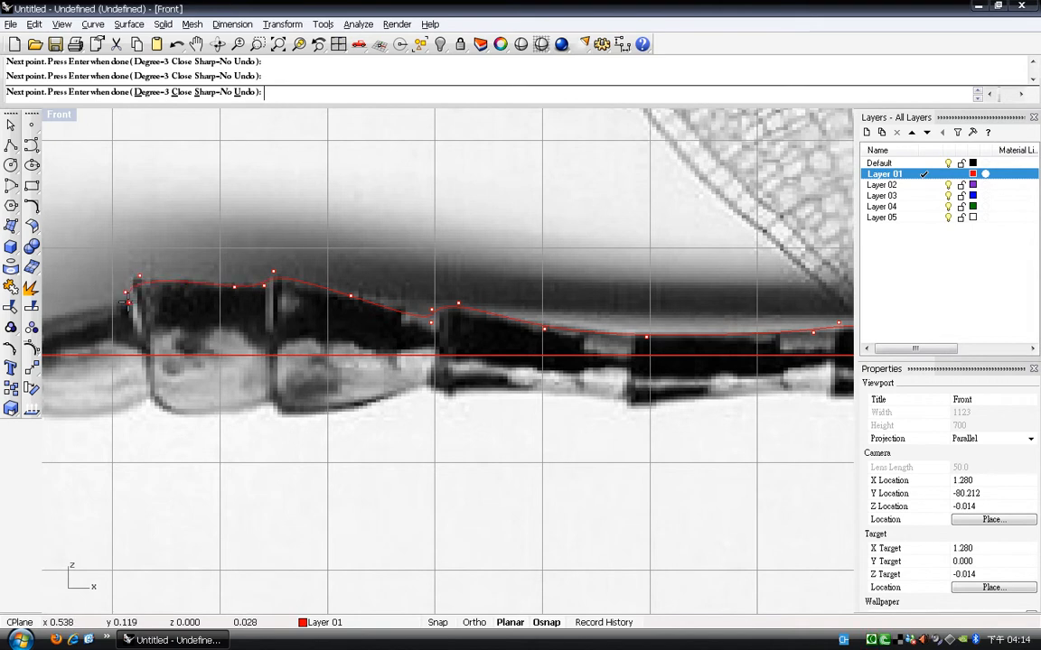
pyautogui.scroll(-5, 125, 311)
pyautogui.scroll(10, 150, 312)
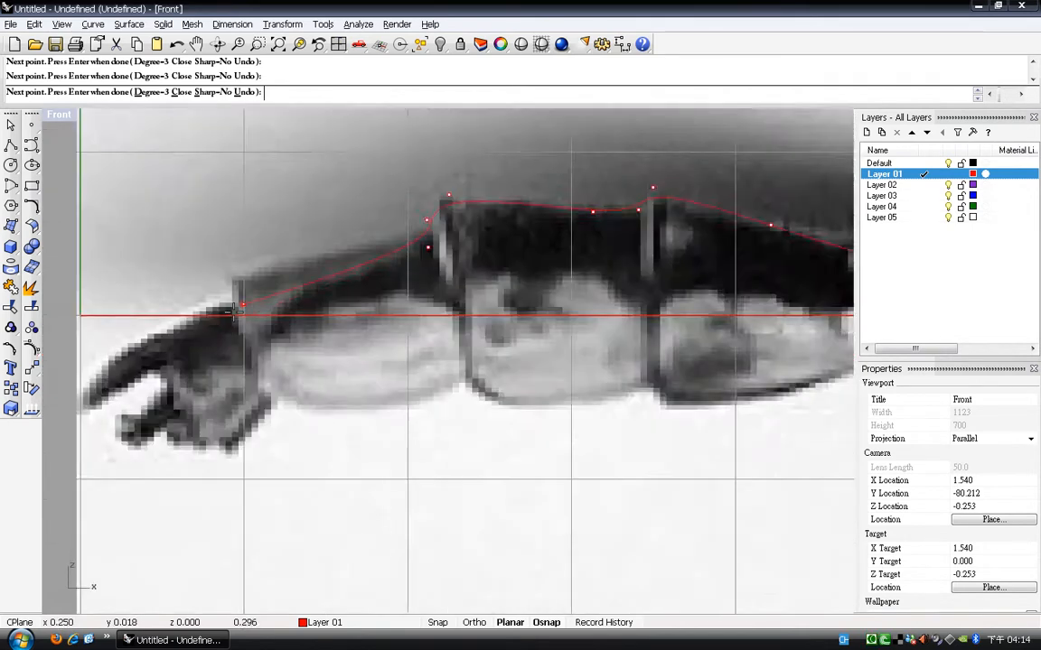
# Trace the upper edge of the tail appendage to its tip, finish the back curve and select it.
pyautogui.click(213, 259)
pyautogui.scroll(-4, 284, 286)
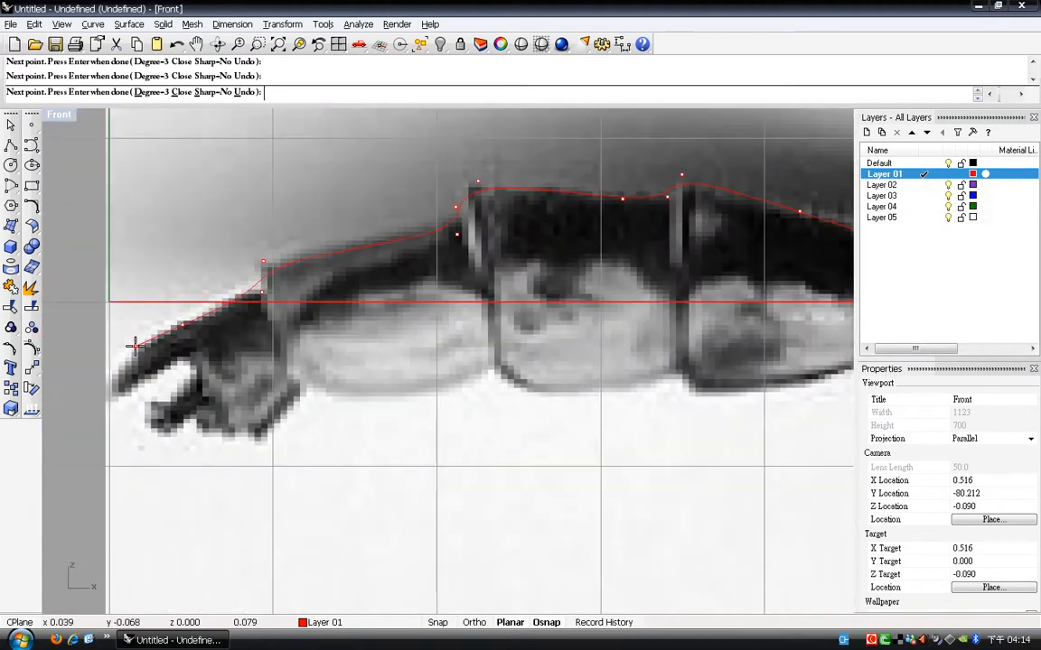
pyautogui.click(125, 355)
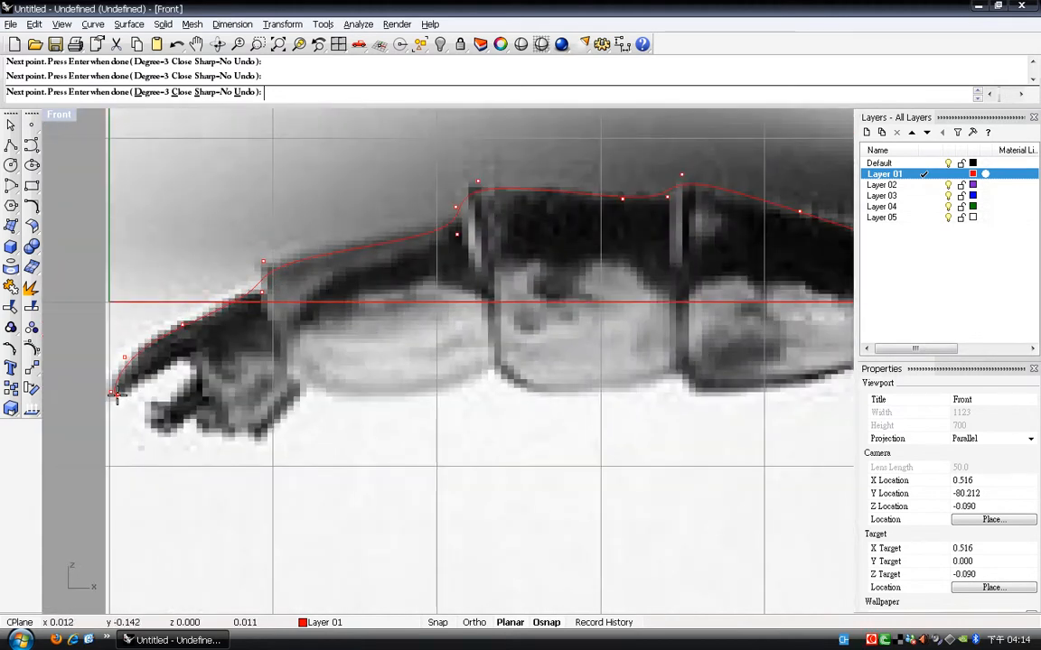
pyautogui.click(115, 394)
pyautogui.press('Return')
pyautogui.click(161, 343)
pyautogui.scroll(-5, 224, 275)
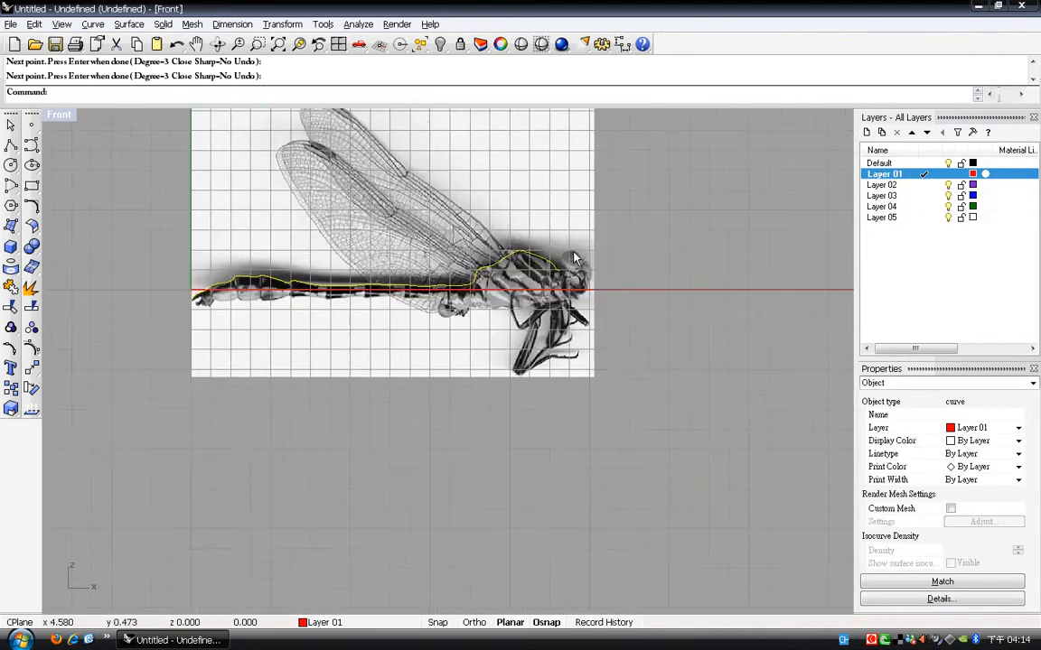
# Start a second degree-3 control-point curve at the underside of the neck, just above the front leg bases.
pyautogui.scroll(5, 551, 262)
pyautogui.click(32, 146)
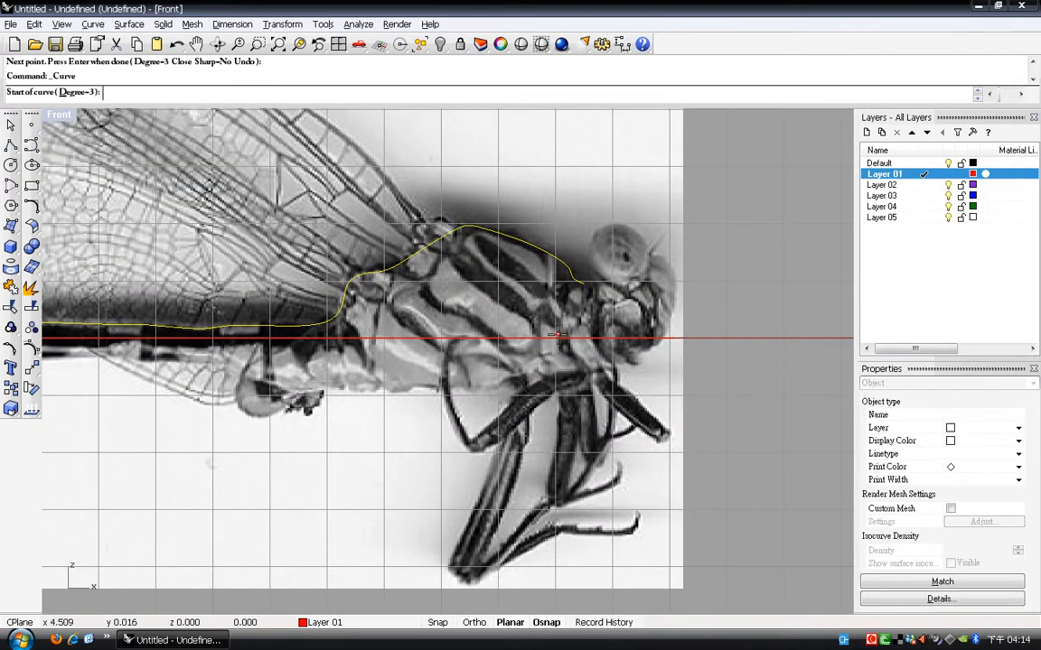
pyautogui.scroll(-2, 583, 300)
pyautogui.scroll(2, 581, 338)
pyautogui.scroll(1, 576, 332)
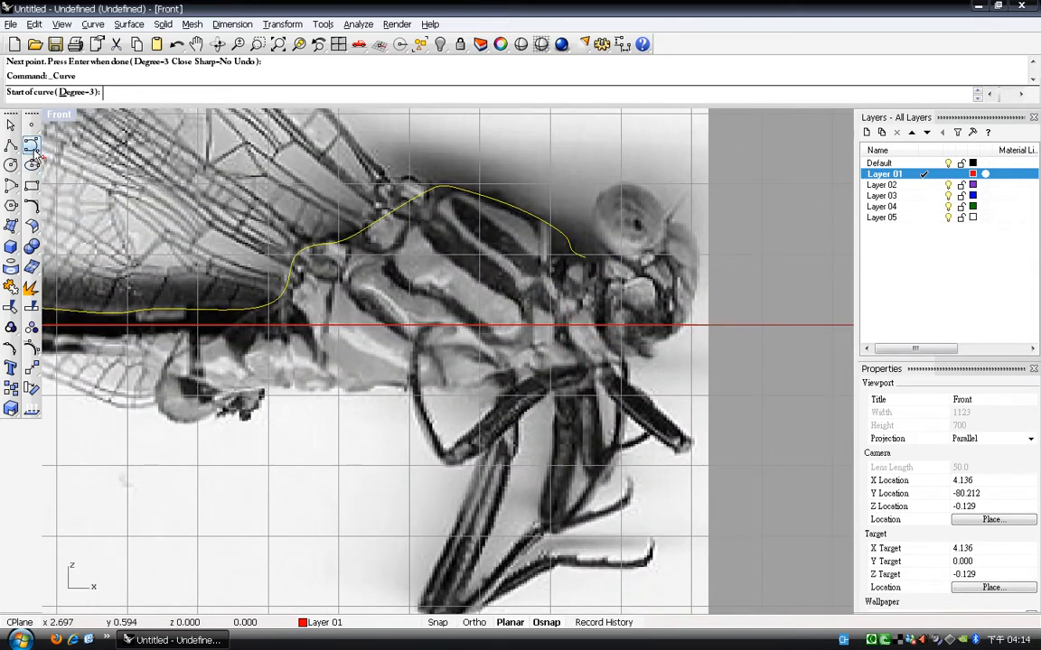
pyautogui.click(36, 151)
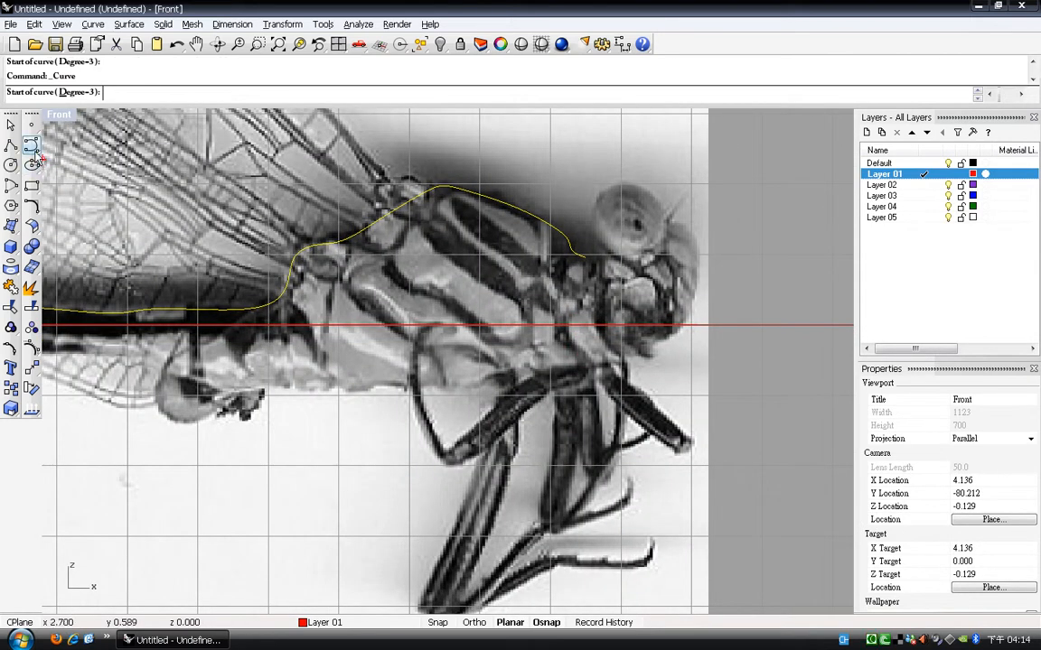
pyautogui.scroll(1, 564, 348)
pyautogui.click(610, 343)
pyautogui.click(608, 368)
# Continue the second curve along the thorax's underside and up to the lower edge of the slim abdomen.
pyautogui.click(542, 368)
pyautogui.click(447, 394)
pyautogui.click(323, 395)
pyautogui.moveTo(94, 452); pyautogui.dragTo(244, 407, button='right')
pyautogui.scroll(2, 244, 406)
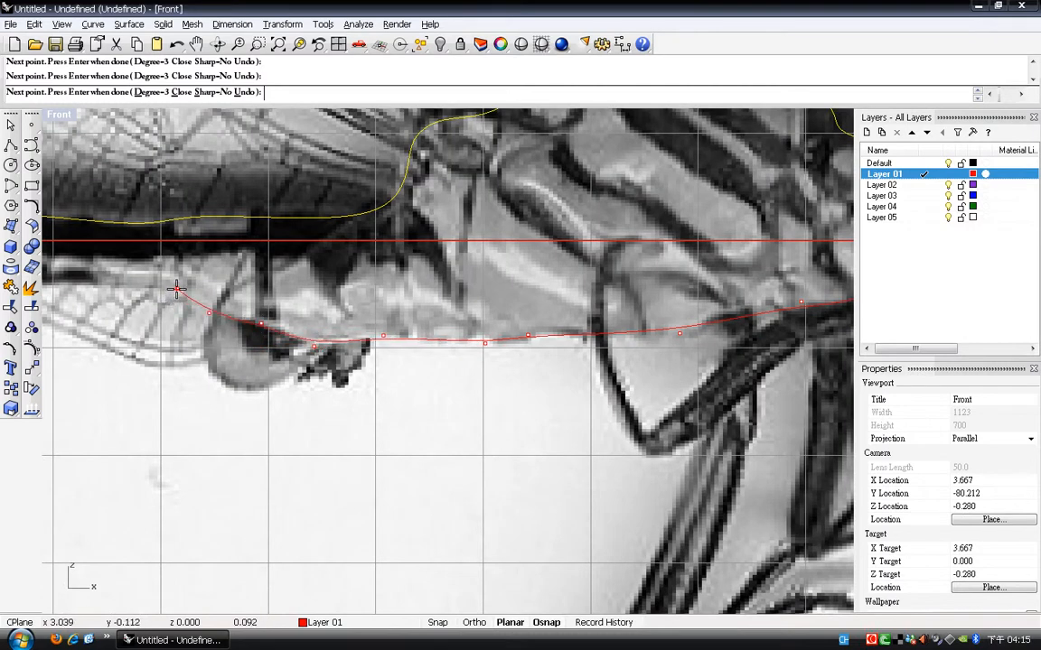
# Continue the second curve along the lower edge of the slim abdomen segments to the widened tail section.
pyautogui.scroll(-5, 177, 289)
pyautogui.scroll(3, 269, 306)
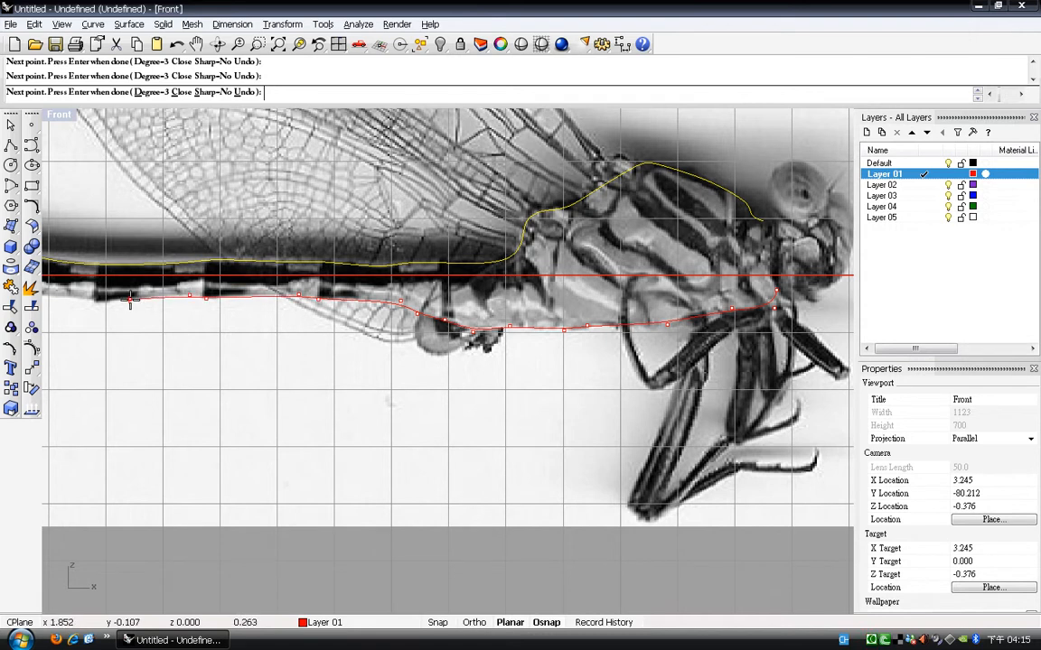
pyautogui.scroll(-3, 452, 353)
pyautogui.scroll(4, 288, 349)
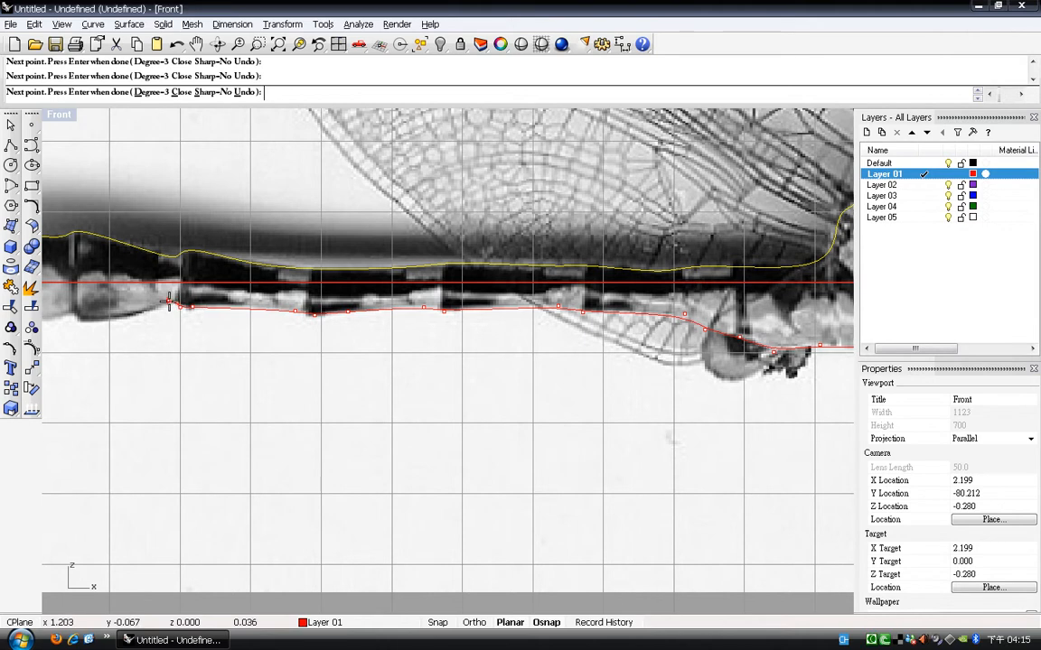
# Continue the second curve along the underside of the widened tail segments to the base of the tail appendages.
pyautogui.scroll(2, 179, 312)
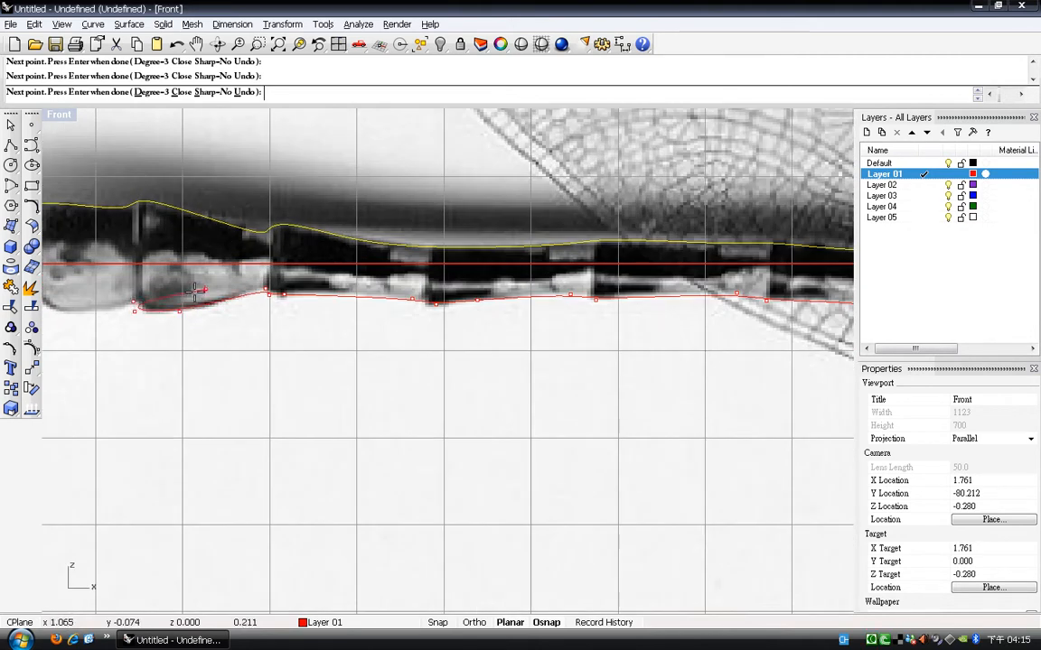
pyautogui.scroll(-1, 137, 304)
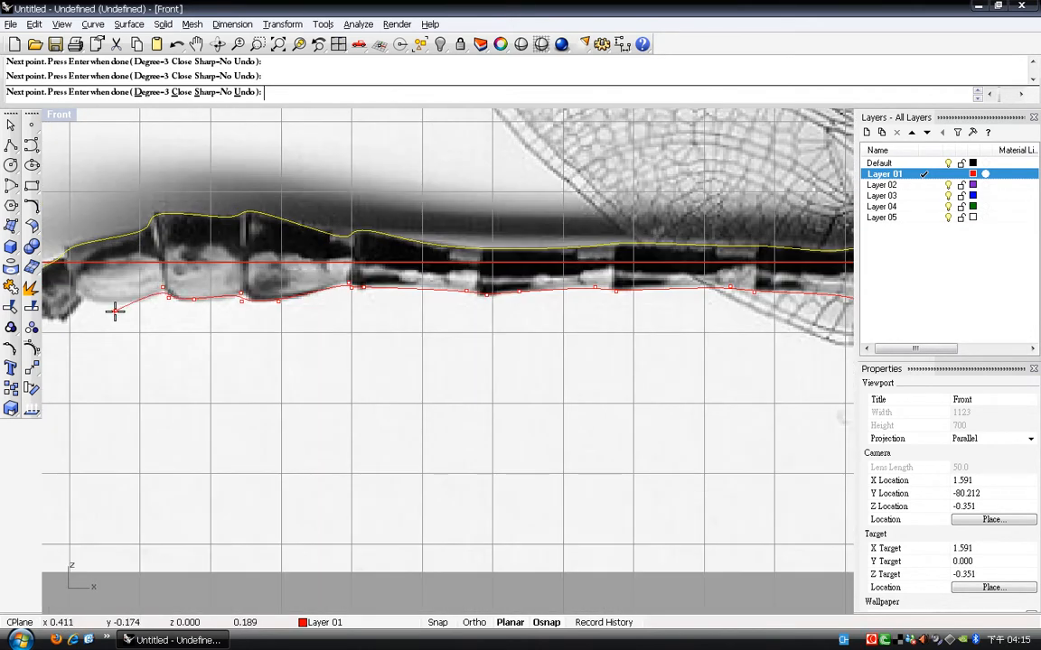
pyautogui.scroll(-2, 107, 303)
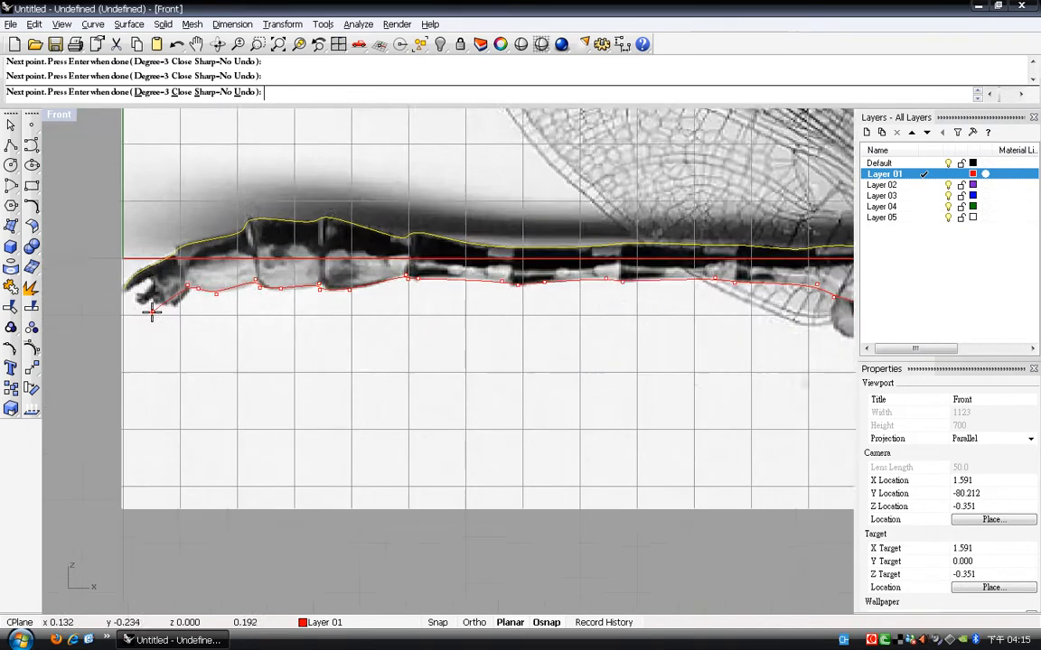
# Continue the second curve around the lower tail appendage and finish it.
pyautogui.scroll(4, 174, 297)
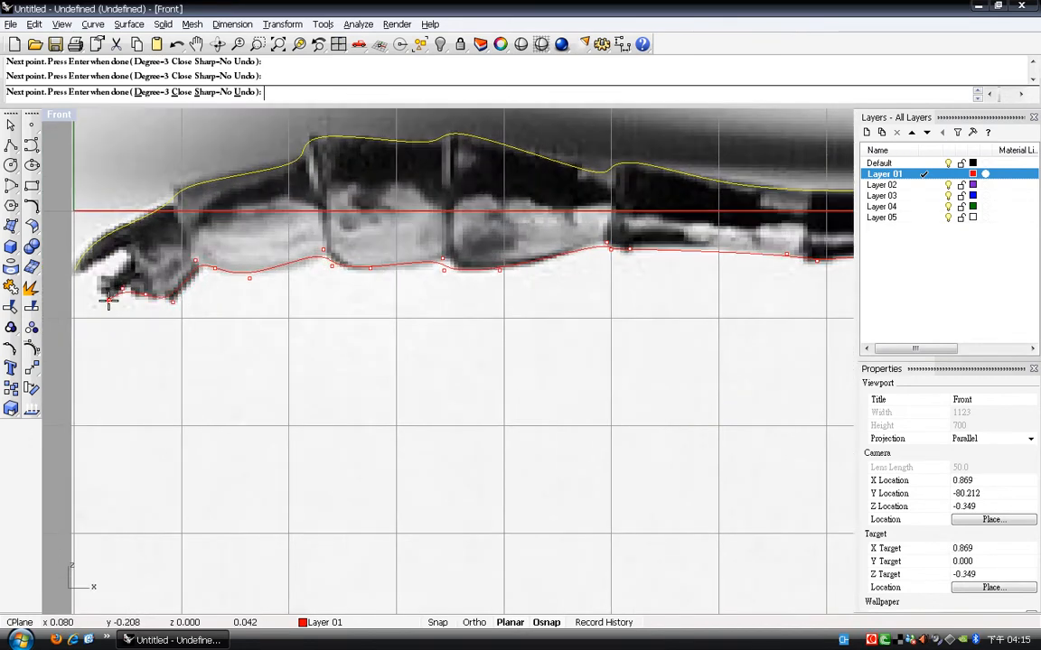
pyautogui.scroll(3, 108, 302)
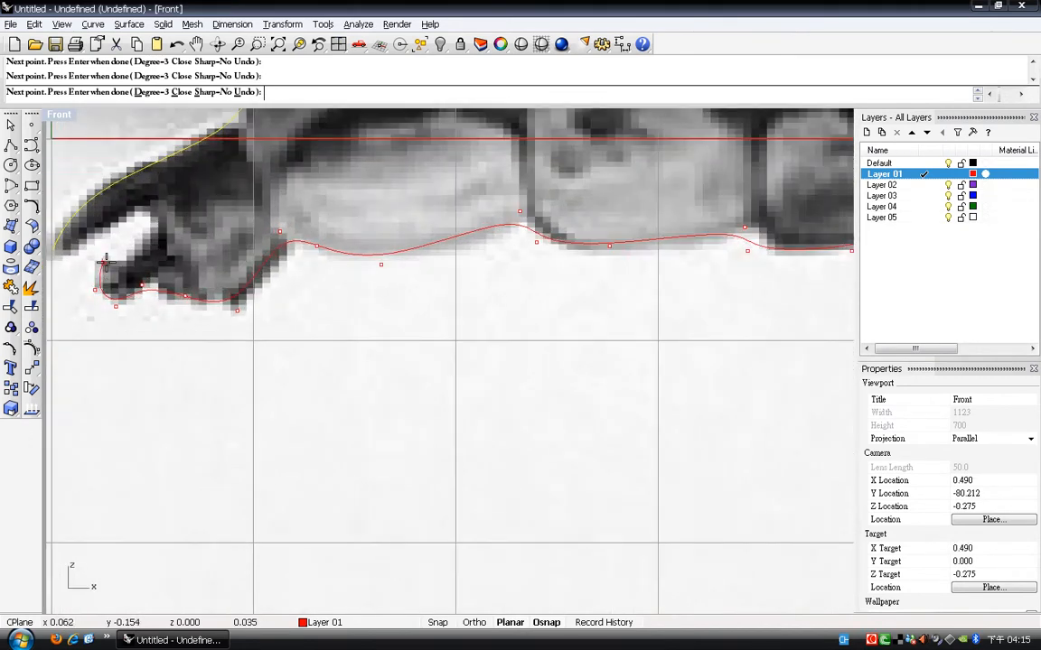
pyautogui.press('Return')
# Examine the finished back and belly curves against the side photo from tail to neck.
pyautogui.scroll(-3, 244, 305)
pyautogui.click(345, 290)
pyautogui.scroll(-6, 371, 293)
pyautogui.scroll(8, 607, 295)
pyautogui.click(703, 271)
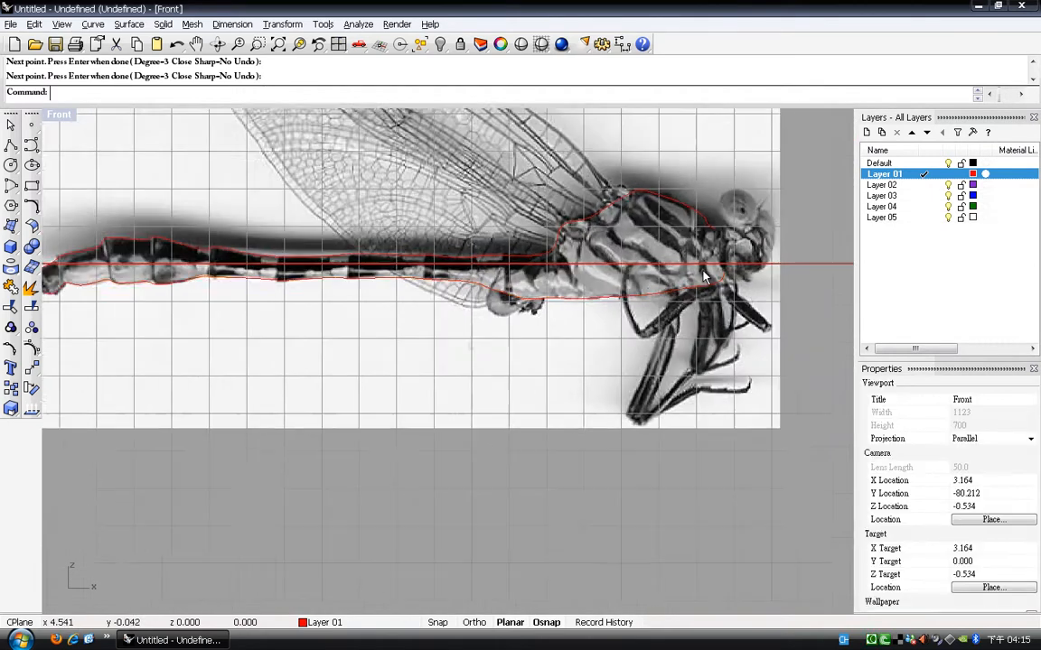
pyautogui.scroll(2, 704, 276)
pyautogui.scroll(-6, 475, 314)
pyautogui.scroll(4, 405, 287)
pyautogui.scroll(-8, 438, 313)
pyautogui.scroll(2, 313, 293)
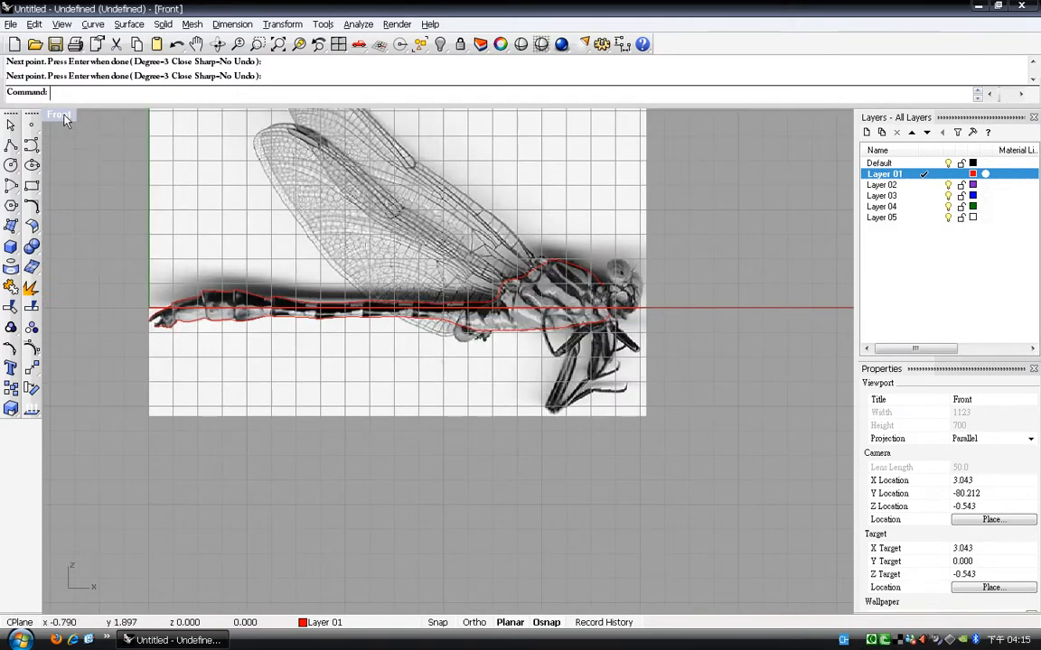
# Return to the four-viewport layout and bring the body curves into closer view in the Top view.
pyautogui.doubleClick(64, 115)
pyautogui.scroll(-2, 408, 301)
pyautogui.scroll(-2, 571, 277)
pyautogui.scroll(8, 574, 274)
pyautogui.scroll(3, 565, 252)
pyautogui.scroll(2, 350, 233)
pyautogui.scroll(-4, 341, 354)
pyautogui.scroll(6, 337, 275)
pyautogui.scroll(-8, 331, 248)
pyautogui.scroll(12, 322, 315)
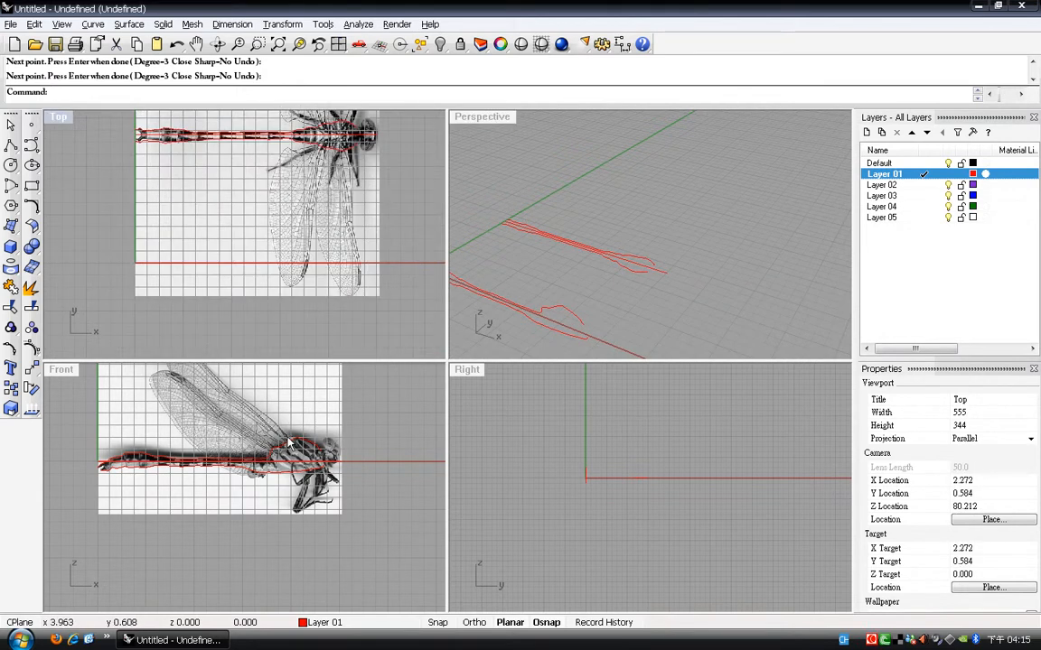
pyautogui.scroll(2, 352, 300)
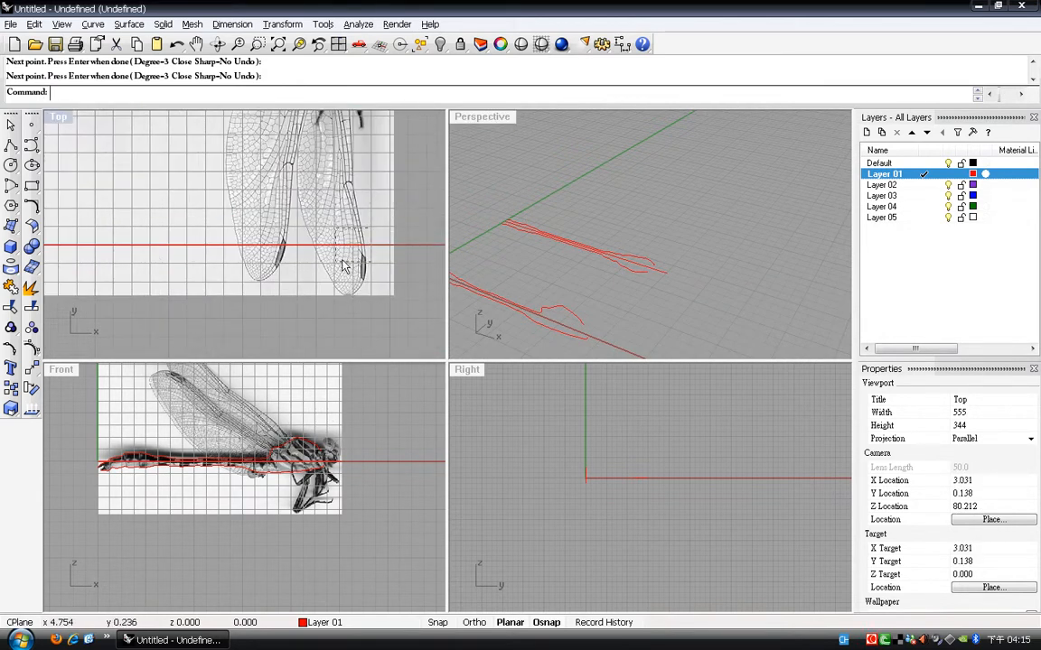
# Highlight the back and belly curves and the two side curves to compare their positions in the Top and Perspective views.
pyautogui.click(365, 246)
pyautogui.moveTo(501, 283); pyautogui.dragTo(647, 318, button='right')
pyautogui.scroll(-6, 582, 232)
pyautogui.scroll(4, 633, 290)
pyautogui.scroll(-5, 282, 315)
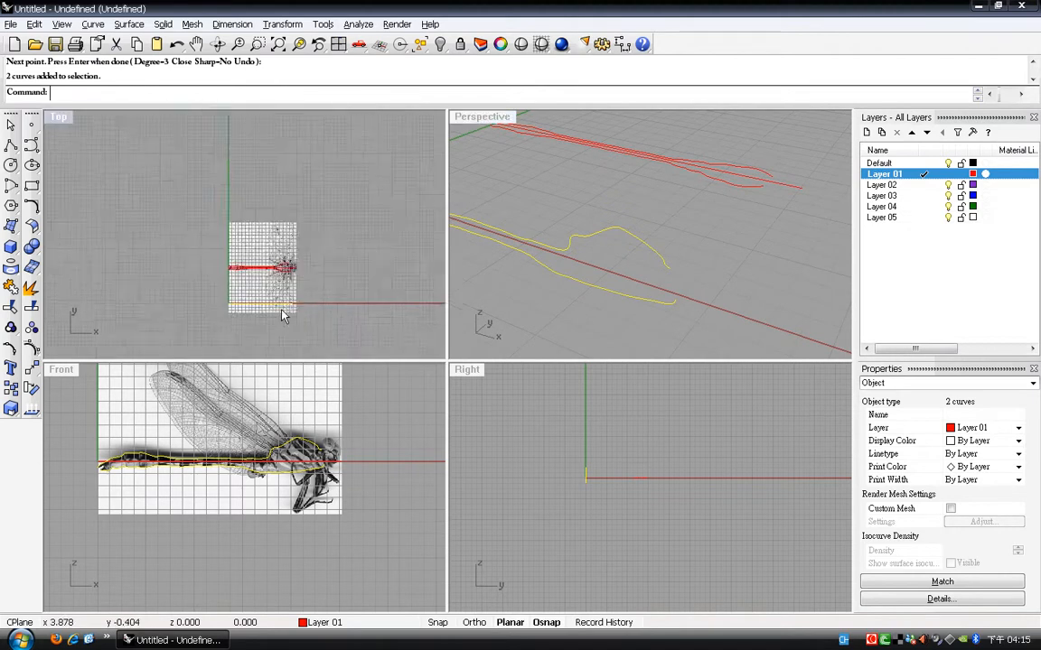
pyautogui.scroll(4, 298, 262)
pyautogui.keyDown('shift'); pyautogui.click(303, 219); pyautogui.keyUp('shift')
pyautogui.keyDown('shift'); pyautogui.click(306, 186); pyautogui.keyUp('shift')
pyautogui.scroll(-4, 704, 197)
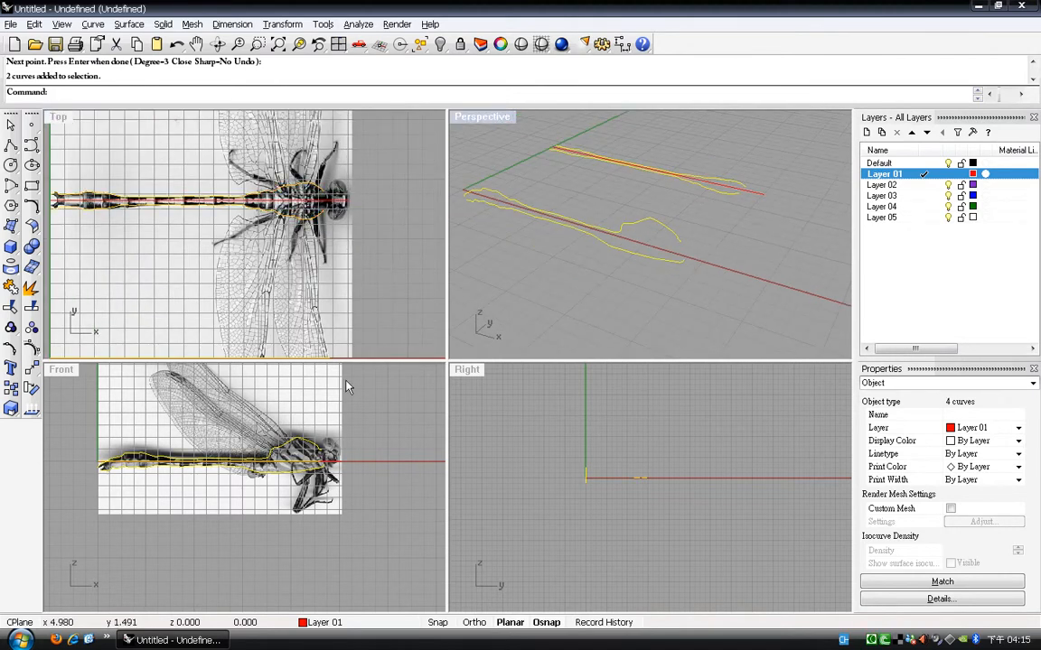
pyautogui.click(307, 296)
pyautogui.scroll(-10, 316, 272)
pyautogui.scroll(8, 326, 287)
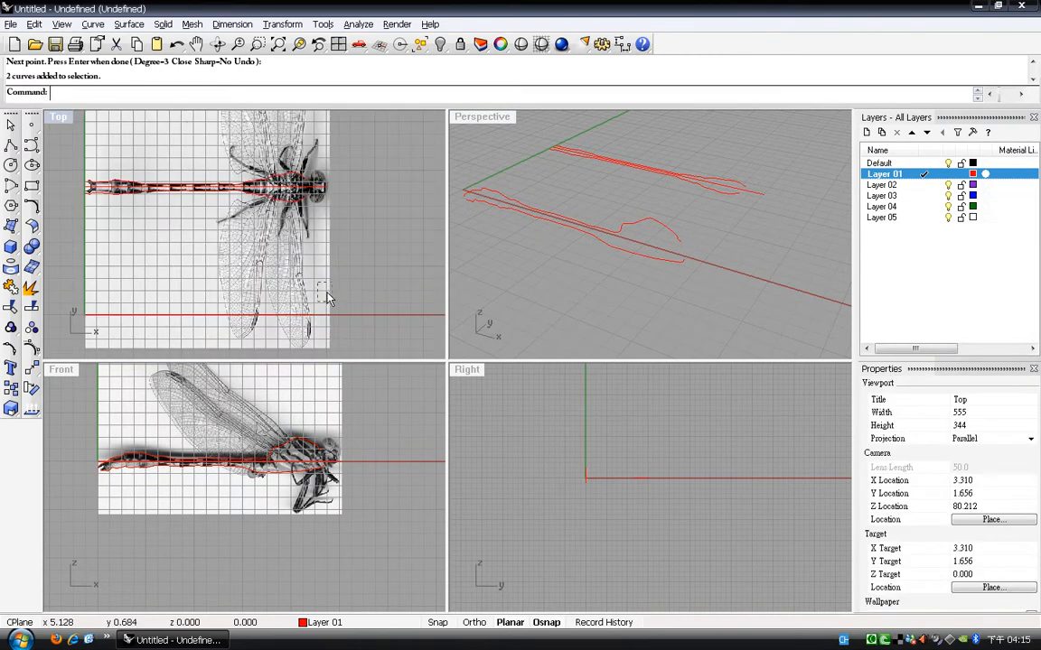
# Move the back and belly curves from the belly curve's front end onto the Top view's body centre line, using Ortho and only the Perp snap.
pyautogui.moveTo(332, 281); pyautogui.dragTo(263, 344)
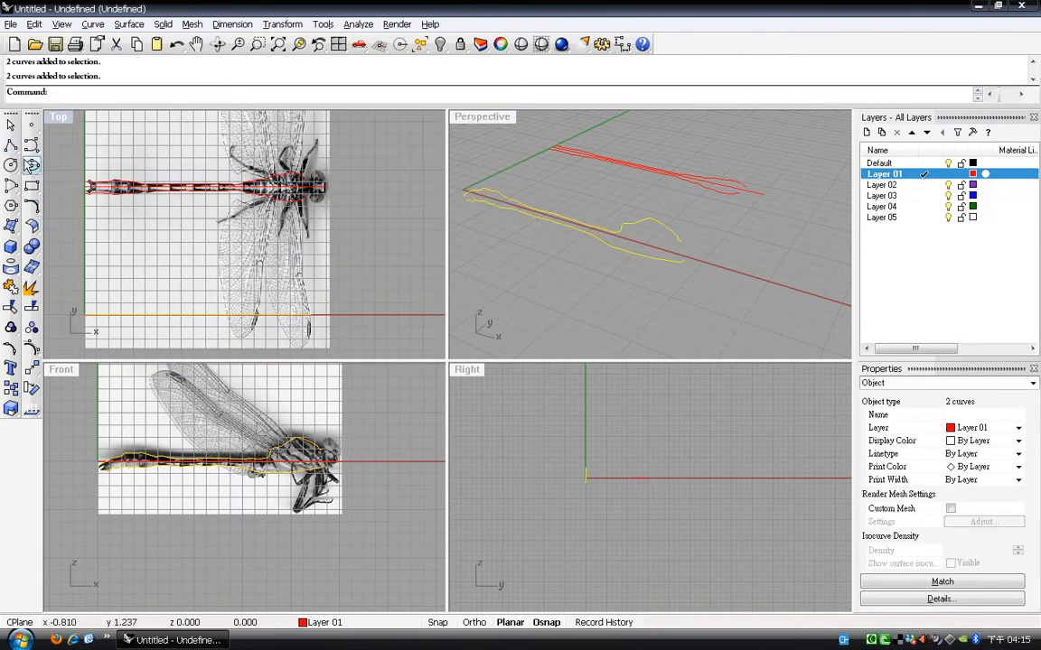
pyautogui.write('m')
pyautogui.press('Return')
pyautogui.scroll(1, 318, 314)
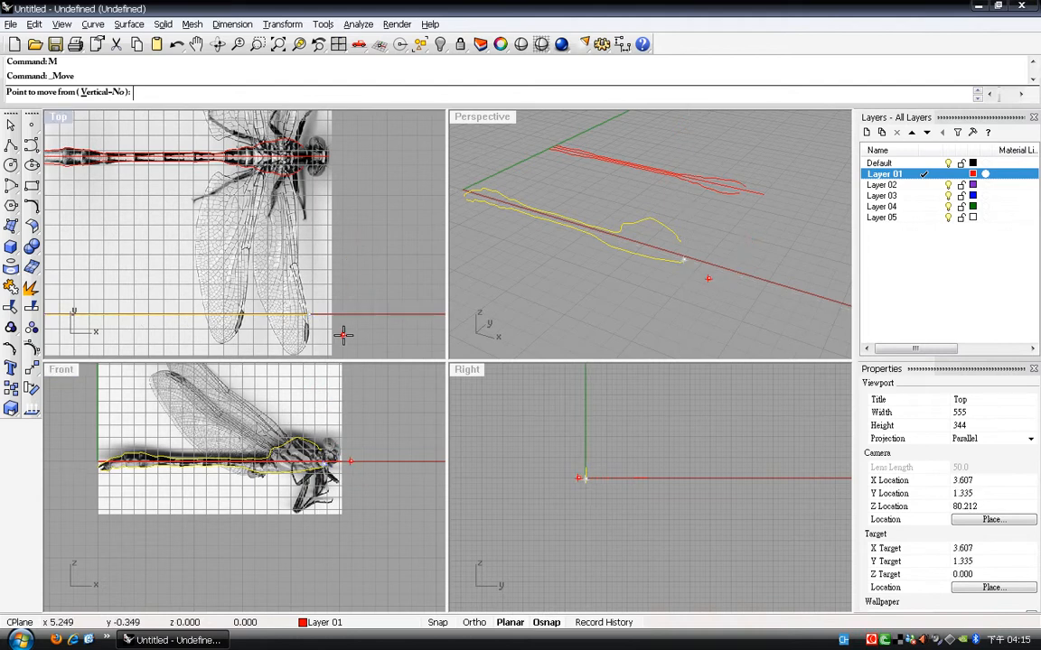
pyautogui.click(306, 313)
pyautogui.scroll(2, 308, 156)
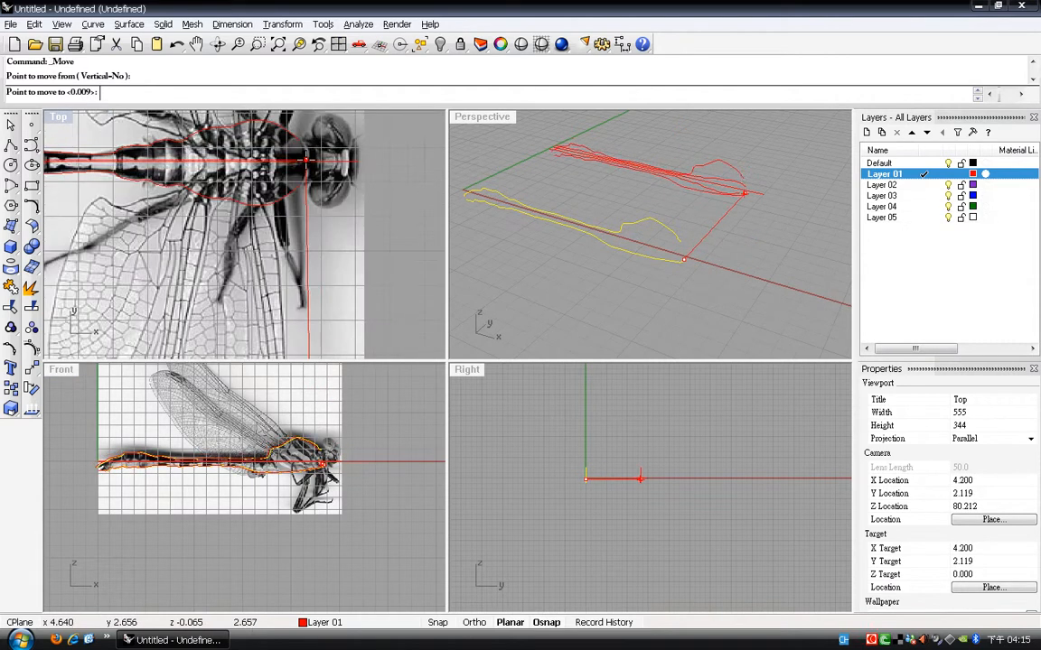
pyautogui.click(473, 622)
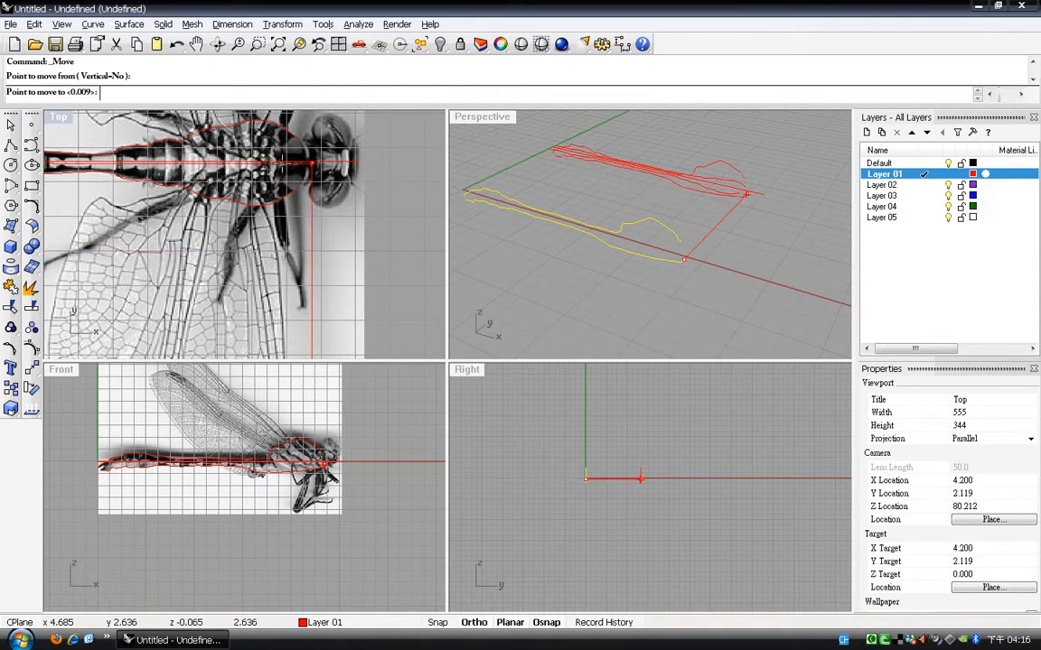
pyautogui.scroll(2, 322, 169)
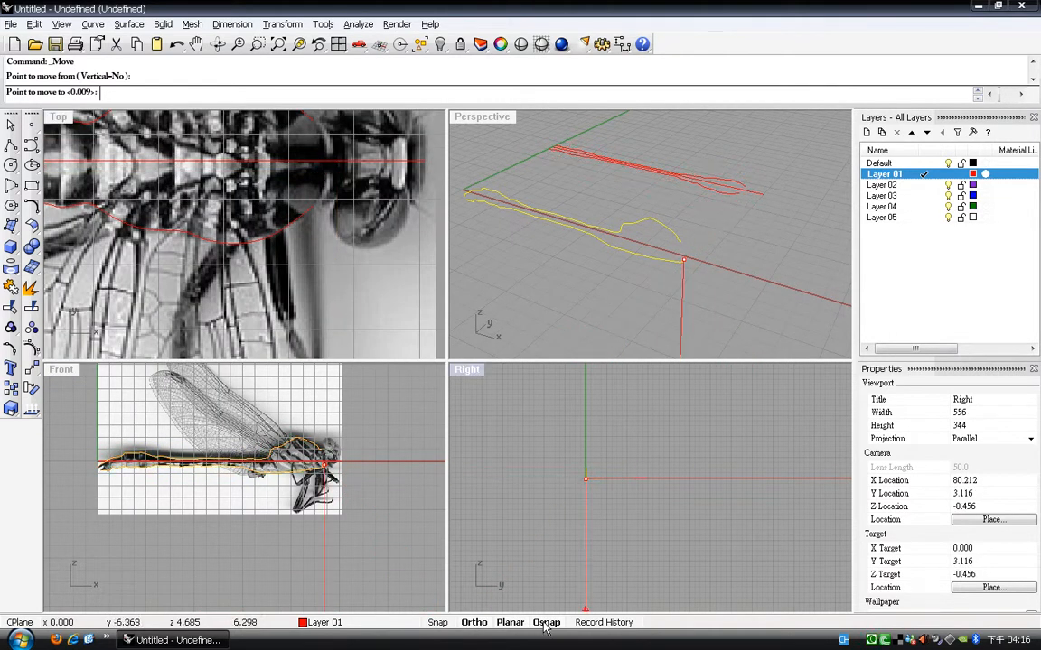
pyautogui.click(546, 622)
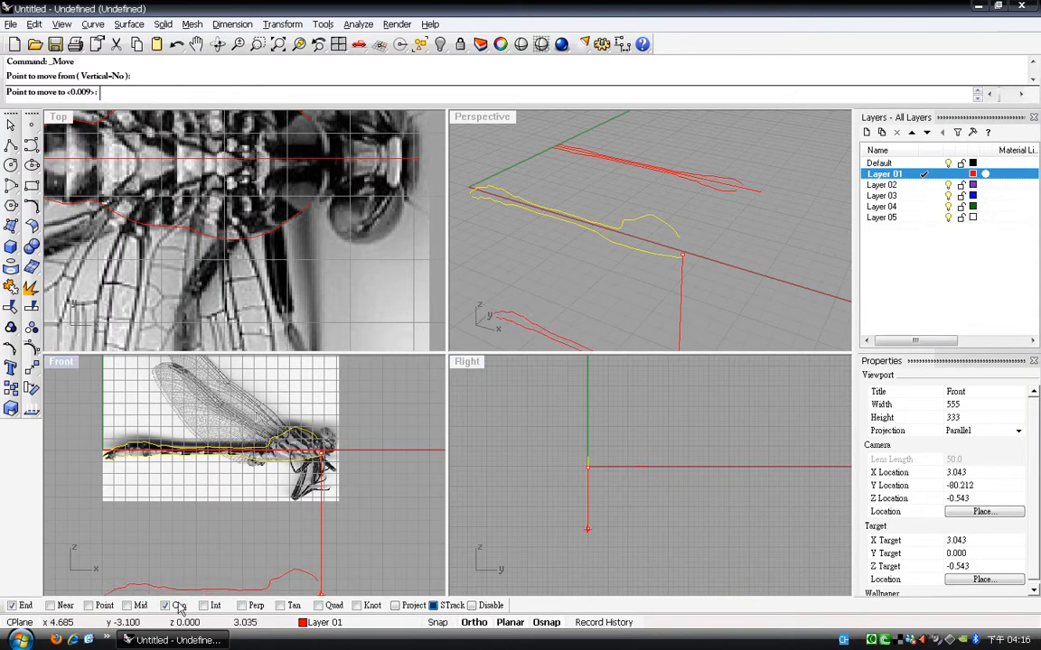
pyautogui.click(260, 606)
pyautogui.click(167, 605)
pyautogui.click(27, 607)
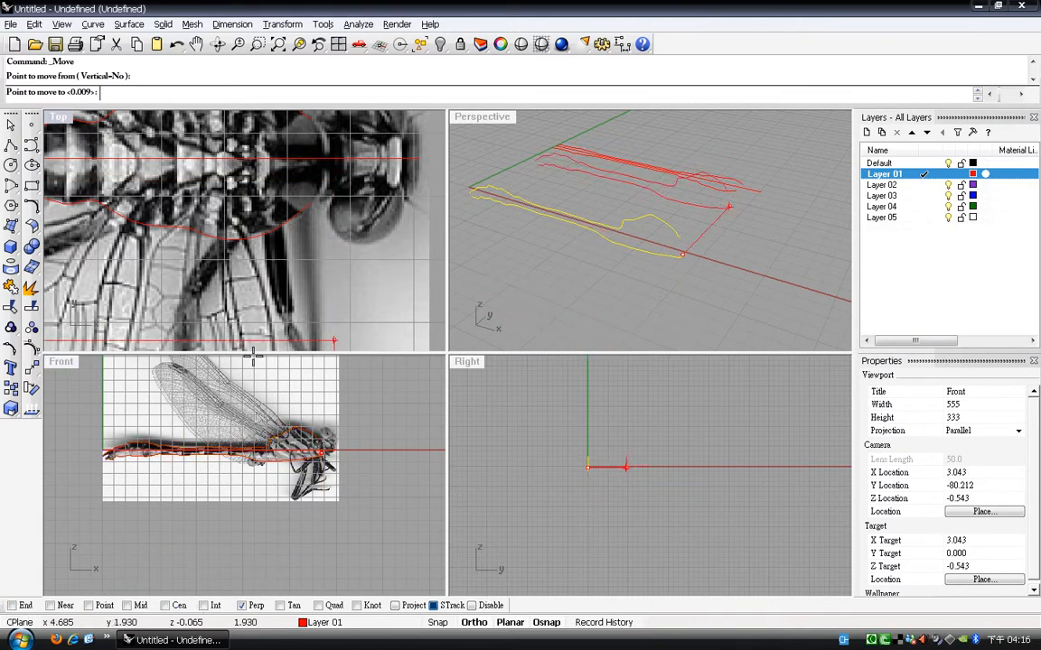
pyautogui.click(341, 162)
pyautogui.moveTo(759, 158); pyautogui.dragTo(707, 269, button='right')
# Move the back and belly curves slightly downward in the Front view to fit the thorax.
pyautogui.scroll(8, 361, 427)
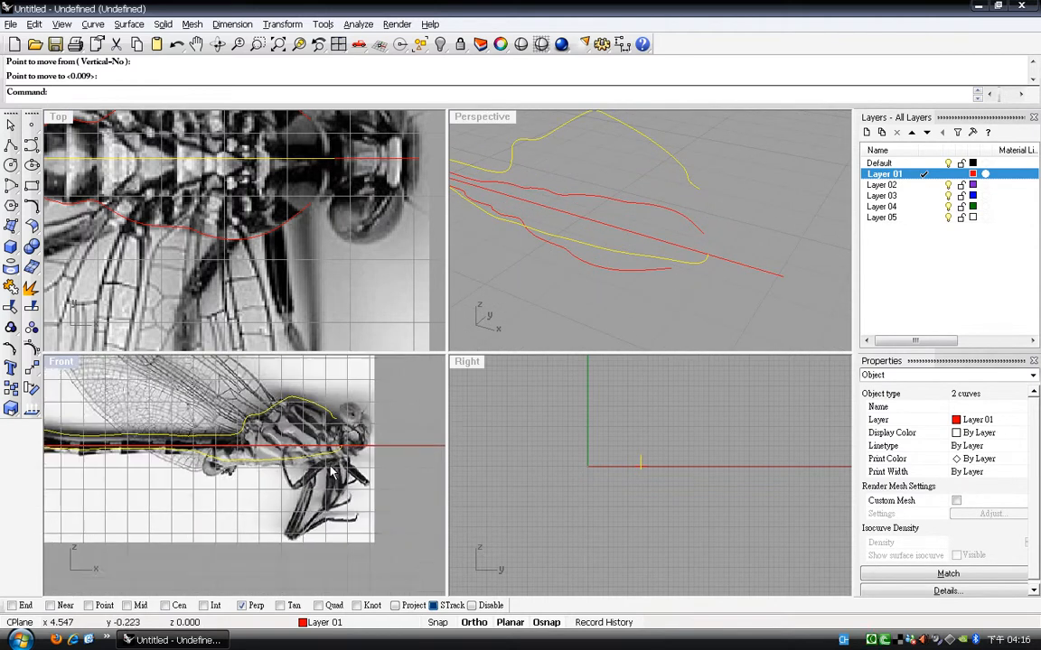
pyautogui.write('m')
pyautogui.press('Return')
pyautogui.click(389, 397)
pyautogui.click(388, 403)
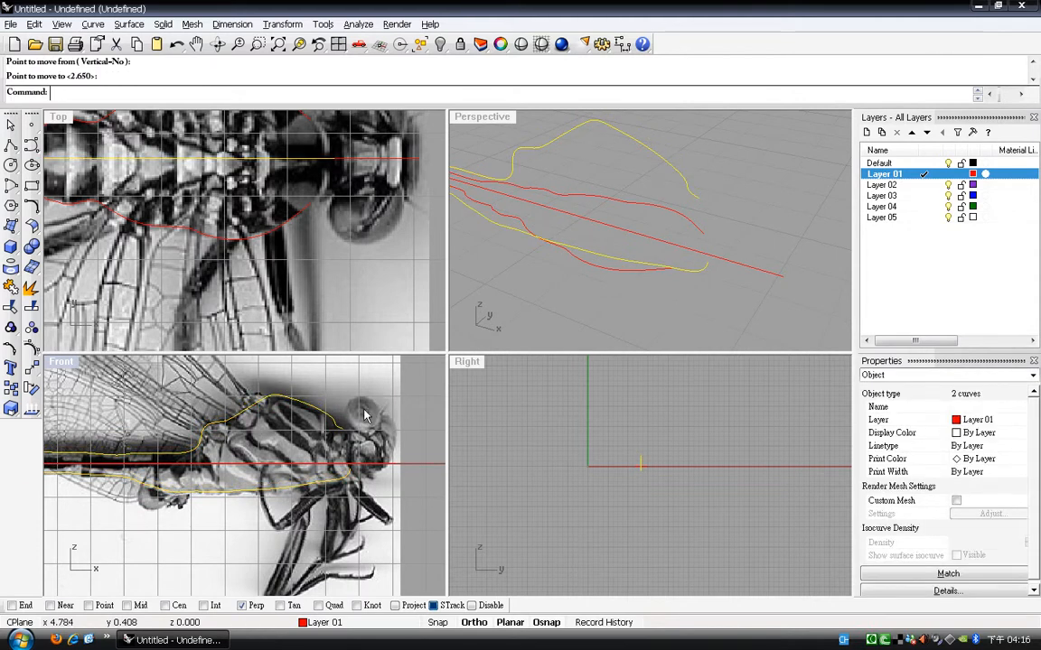
# Move the back and belly curves slightly further down in the Front view to match the tail segments.
pyautogui.scroll(-5, 361, 415)
pyautogui.scroll(2, 172, 429)
pyautogui.scroll(-6, 315, 263)
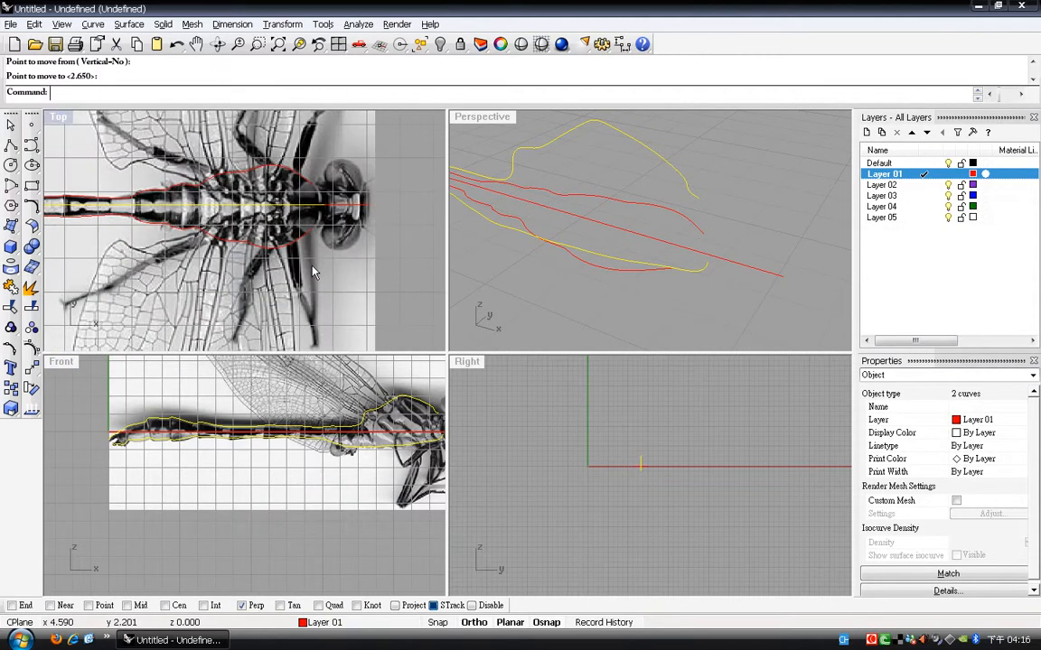
pyautogui.scroll(1, 113, 428)
pyautogui.scroll(4, 113, 428)
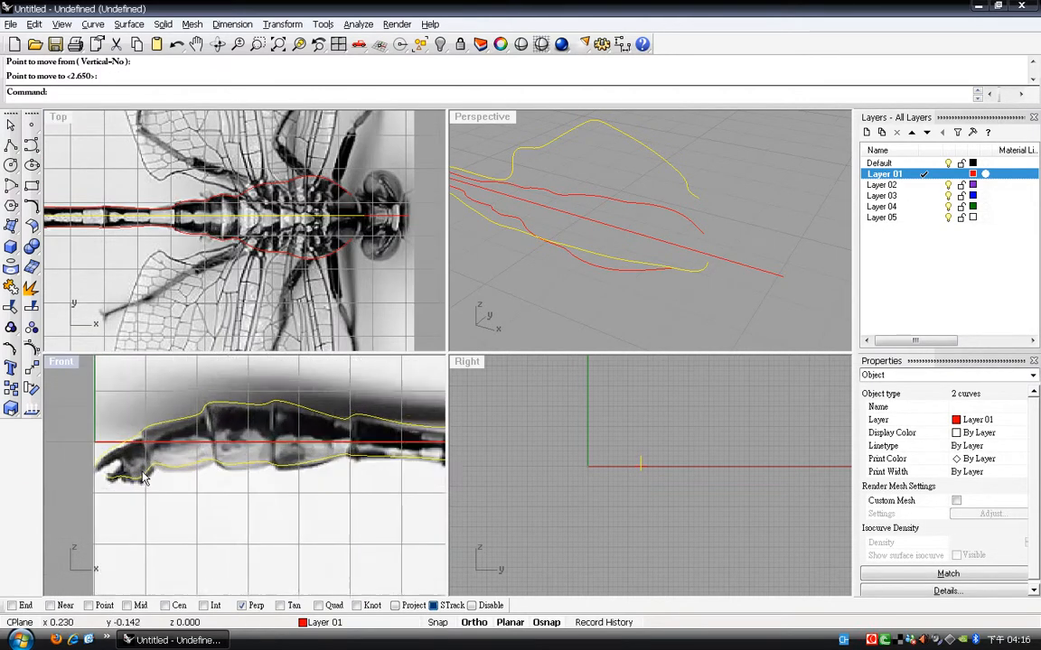
pyautogui.write('M')
pyautogui.press('Return')
pyautogui.click(174, 500)
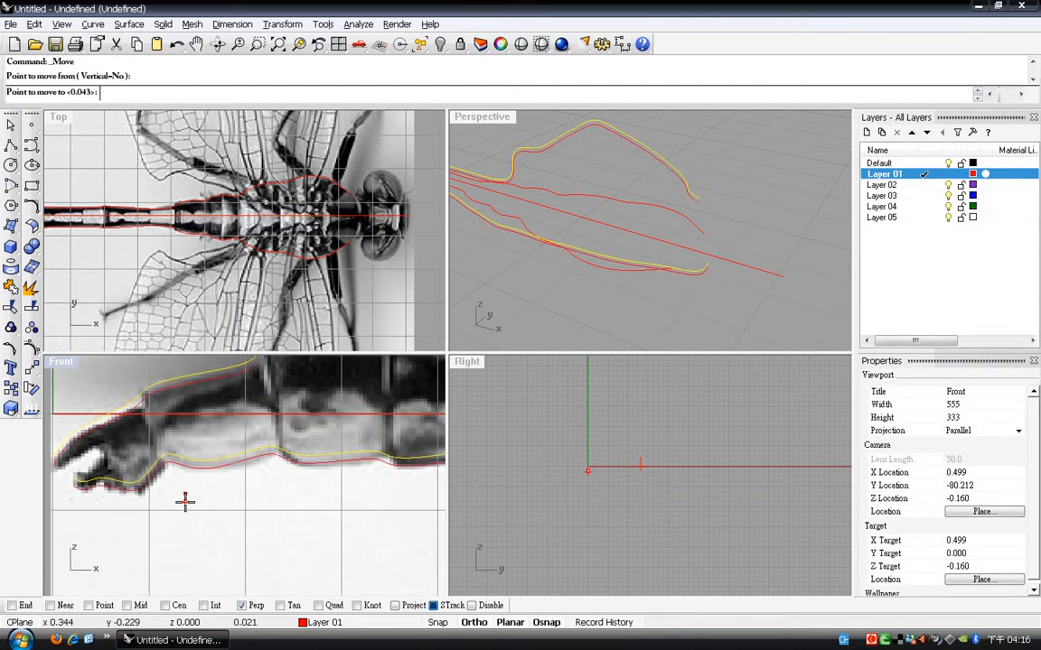
pyautogui.click(187, 496)
# Check the moved profile curves in the Front view and highlight the two mirrored side curves in the Top view.
pyautogui.scroll(-3, 166, 410)
pyautogui.scroll(3, 418, 188)
pyautogui.scroll(-3, 378, 436)
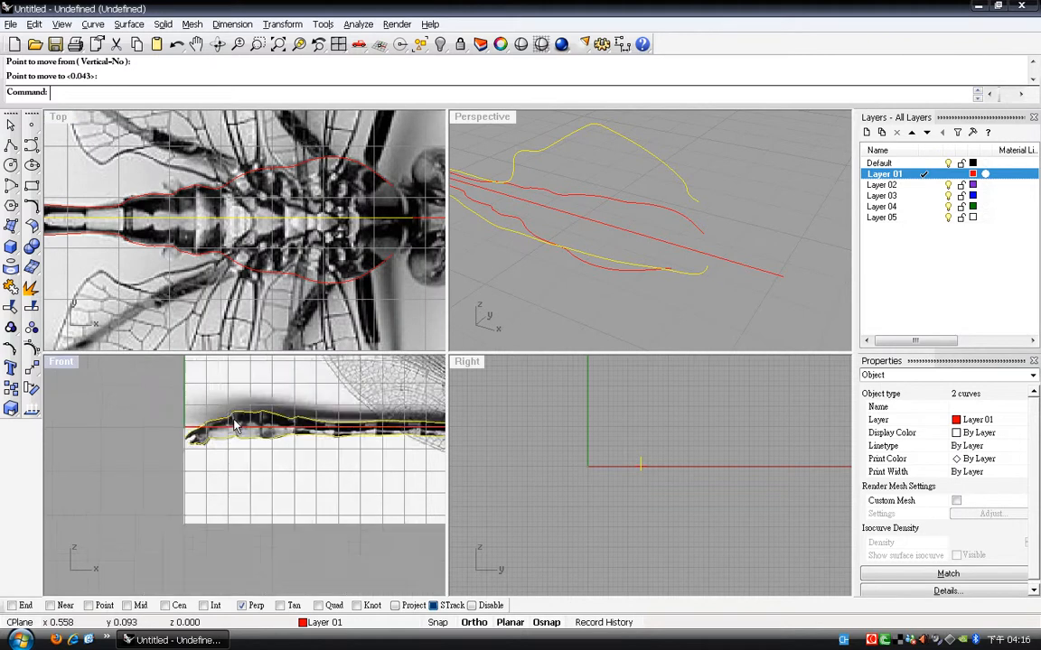
pyautogui.scroll(-3, 328, 229)
pyautogui.scroll(1, 377, 220)
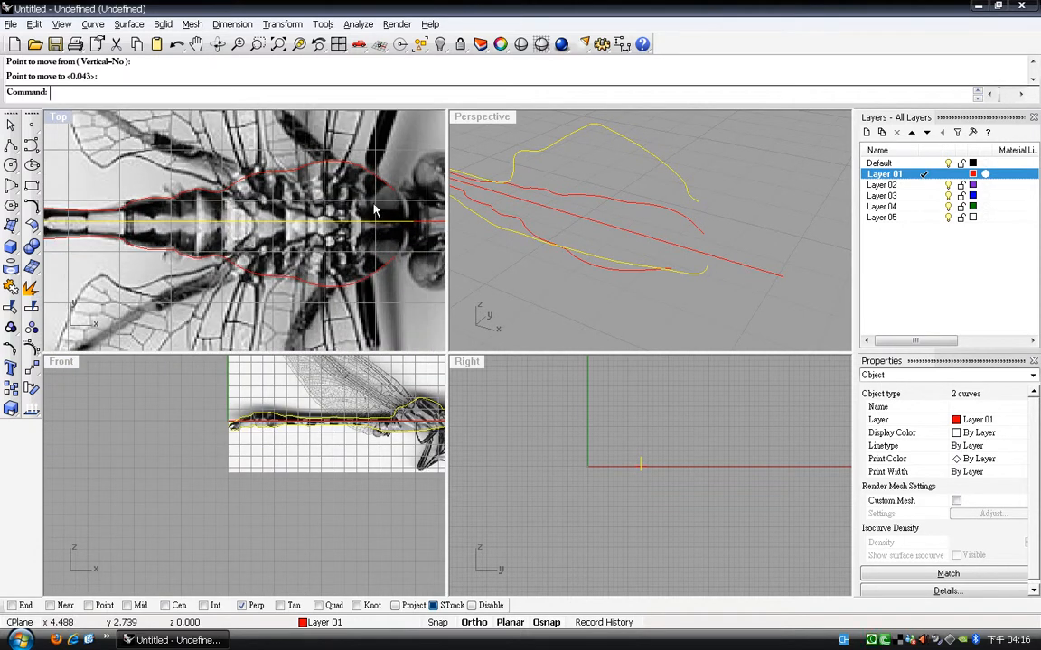
pyautogui.click(378, 185)
pyautogui.keyDown('shift'); pyautogui.click(382, 267); pyautogui.keyUp('shift')
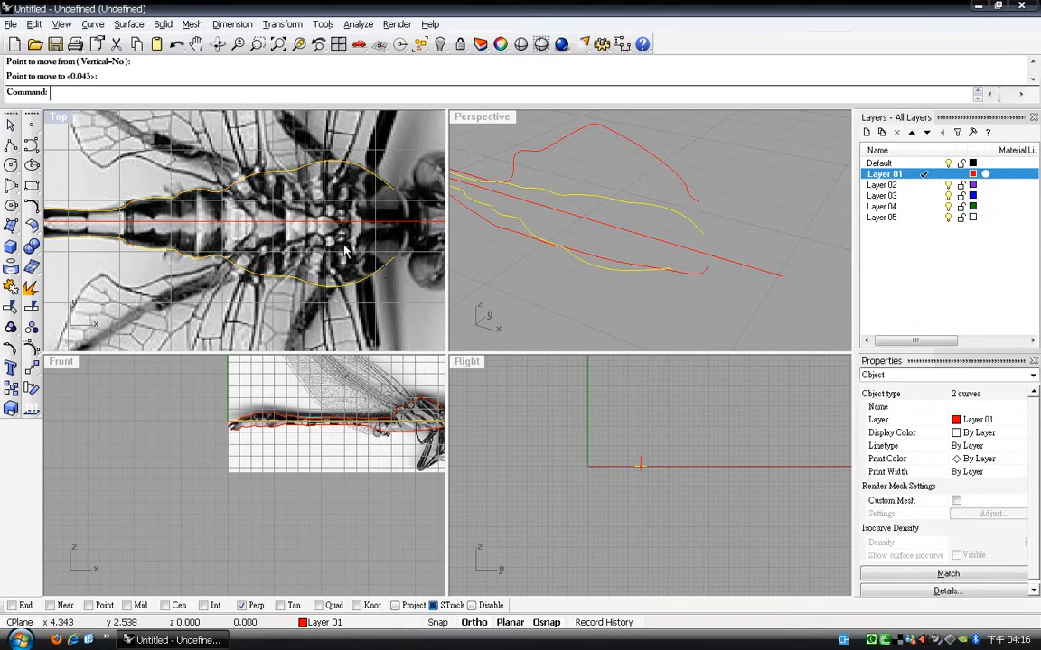
pyautogui.scroll(-1, 274, 204)
pyautogui.scroll(5, 305, 418)
pyautogui.scroll(-5, 222, 477)
pyautogui.scroll(5, 332, 463)
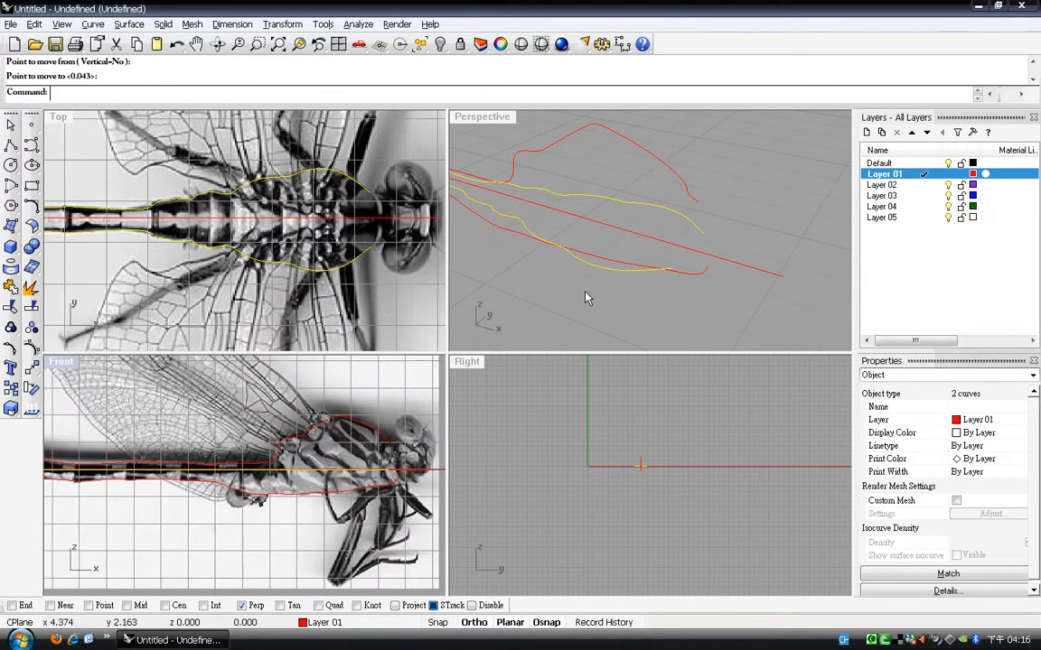
# Assign the straight body centre line to Layer 04 and hide that layer.
pyautogui.click(681, 205)
pyautogui.scroll(-3, 681, 206)
pyautogui.scroll(3, 680, 206)
pyautogui.click(744, 267)
pyautogui.moveTo(749, 260); pyautogui.dragTo(805, 226, button='right')
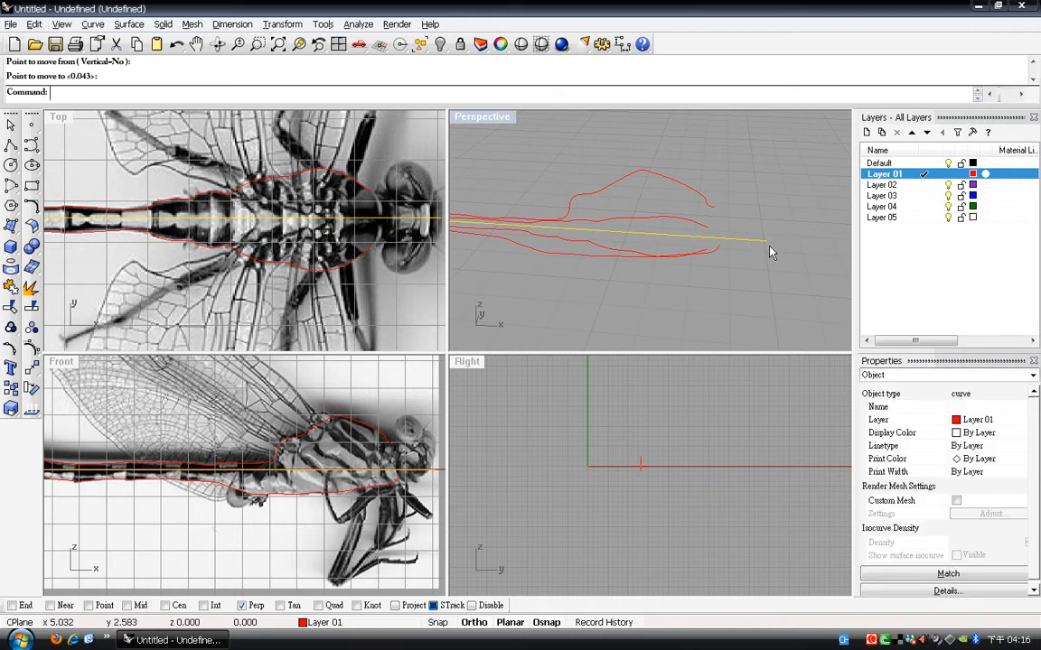
pyautogui.click(984, 421)
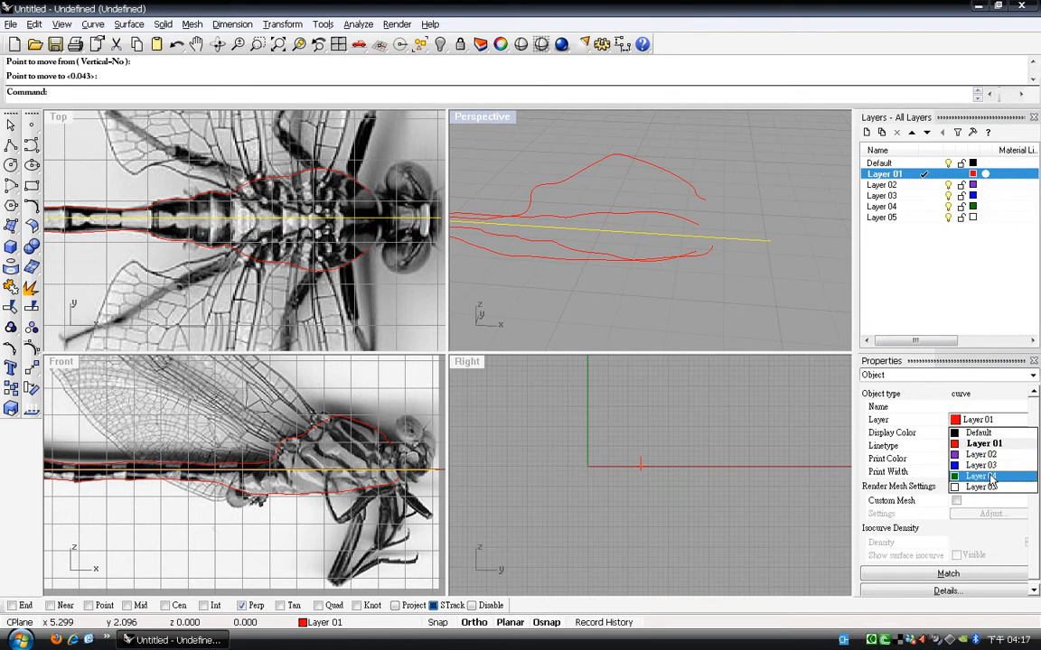
pyautogui.click(991, 477)
pyautogui.click(703, 259)
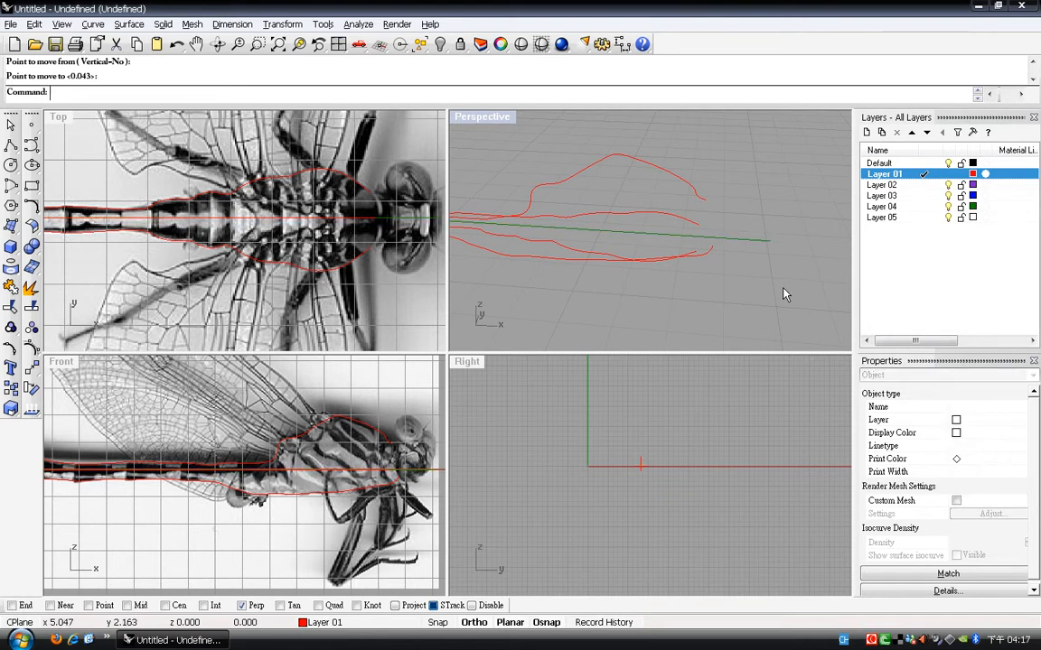
pyautogui.click(956, 207)
# Examine the four remaining body profile curves in the Perspective and Top views.
pyautogui.moveTo(639, 256); pyautogui.dragTo(629, 228, button='right')
pyautogui.scroll(-4, 628, 225)
pyautogui.scroll(-11, 297, 233)
pyautogui.scroll(7, 147, 238)
pyautogui.scroll(-4, 145, 236)
pyautogui.scroll(2, 135, 221)
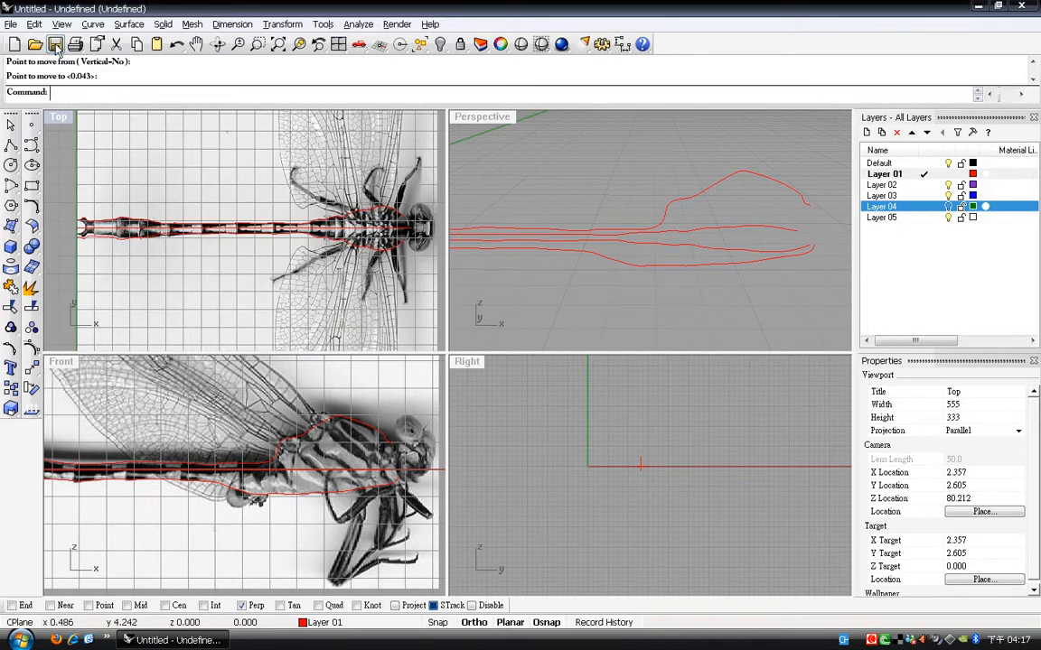
pyautogui.scroll(-6, 364, 253)
pyautogui.scroll(7, 316, 255)
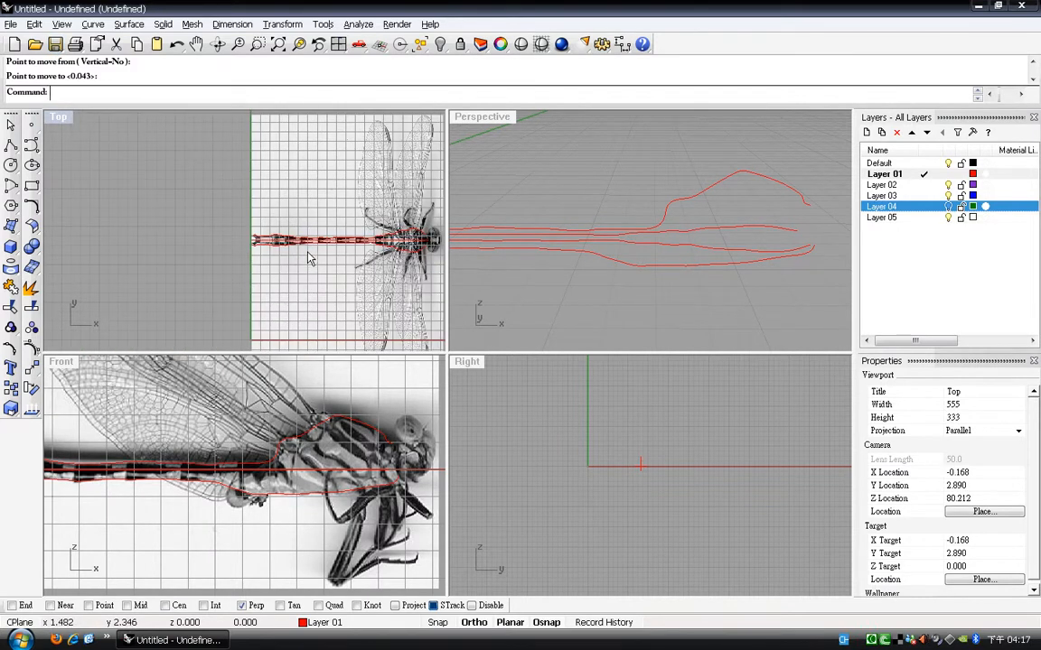
pyautogui.scroll(4, 319, 259)
pyautogui.scroll(-2, 334, 253)
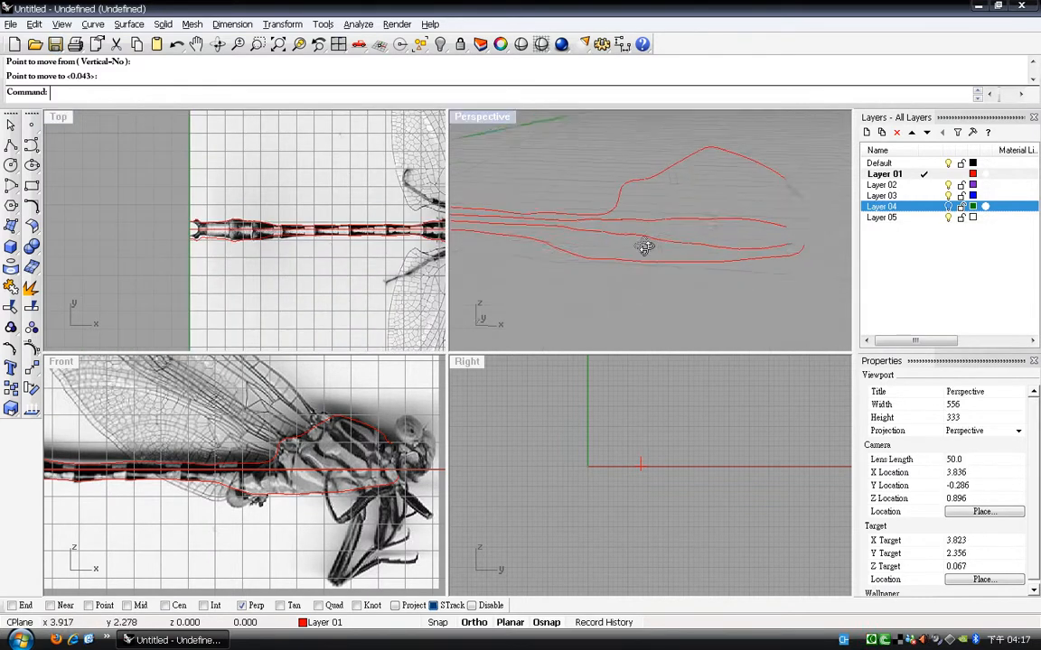